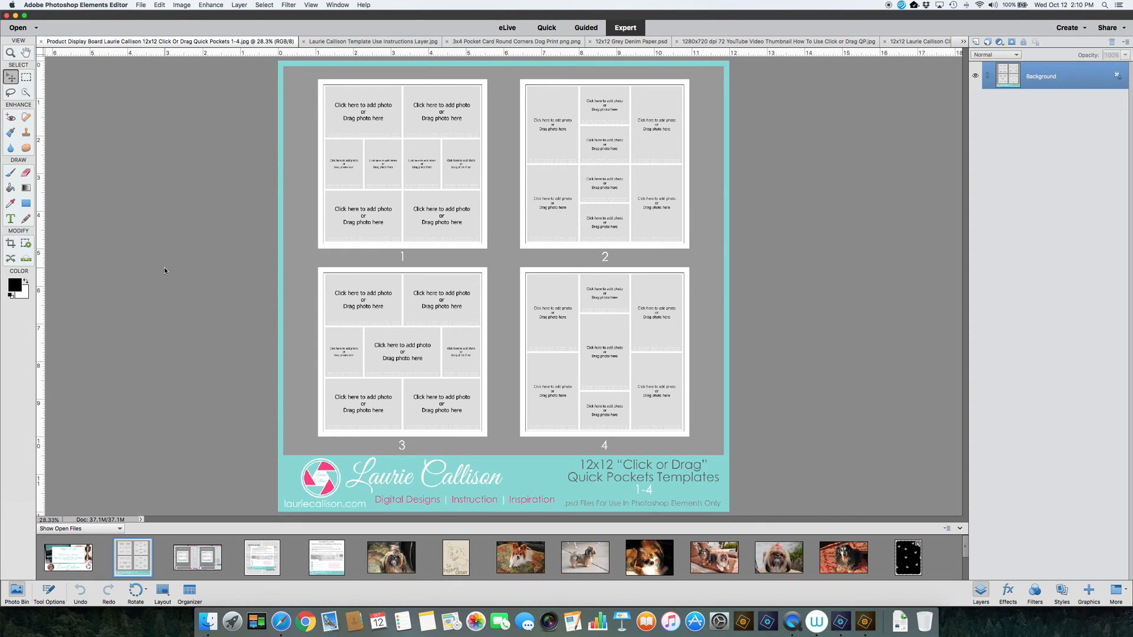
# Switch to Safari, view the template website's Shop page, and return to Photoshop Elements Editor.
pyautogui.click(284, 623)
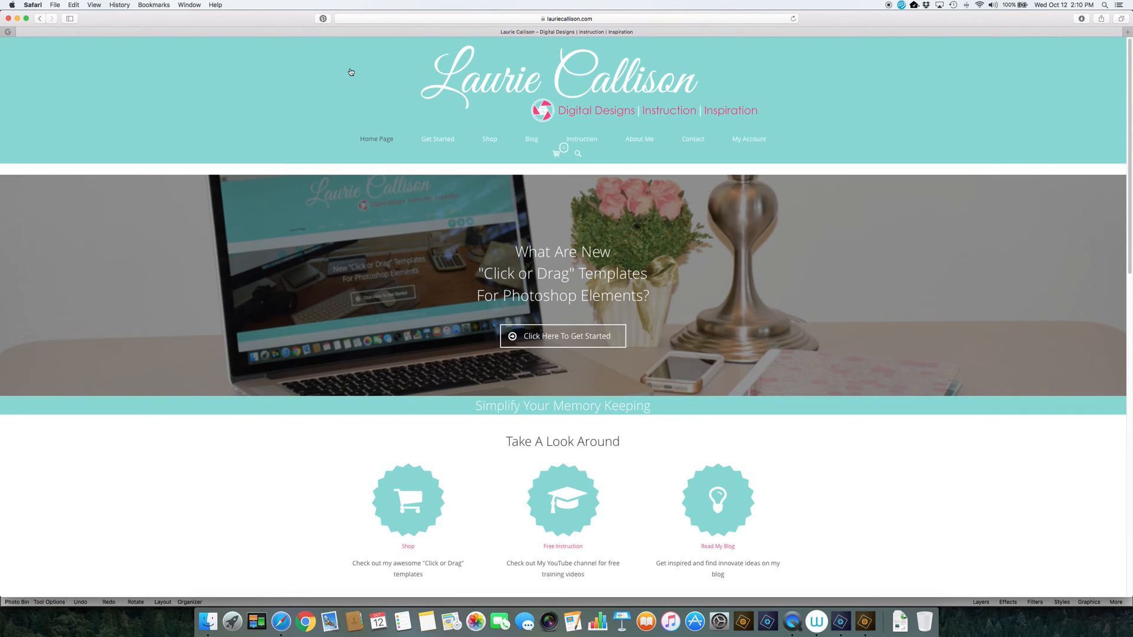
pyautogui.click(495, 140)
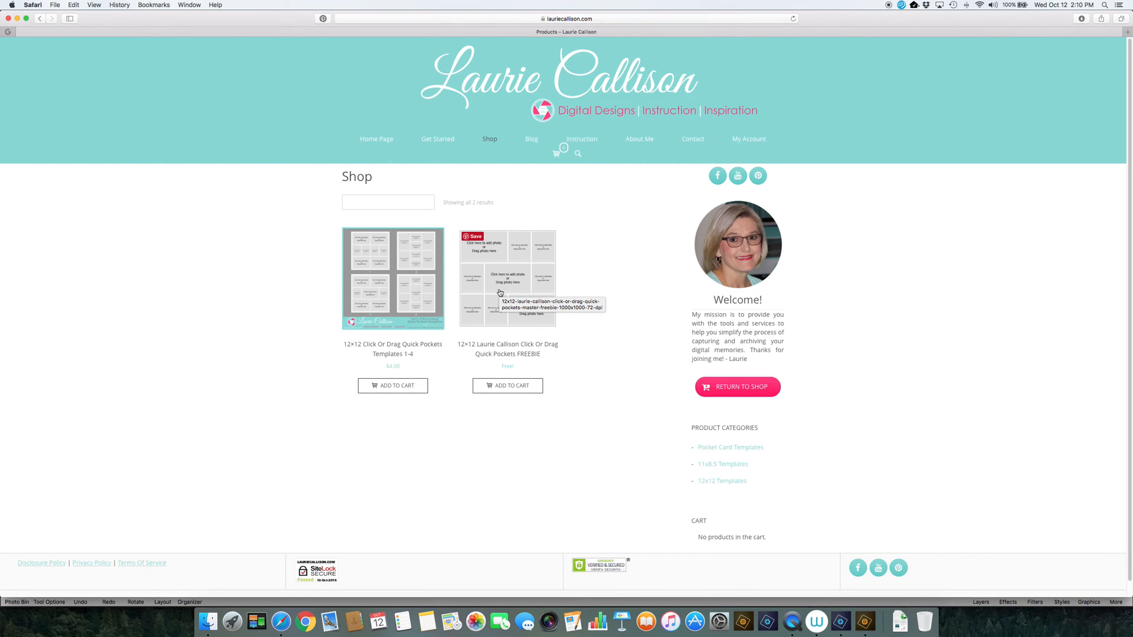
pyautogui.click(841, 622)
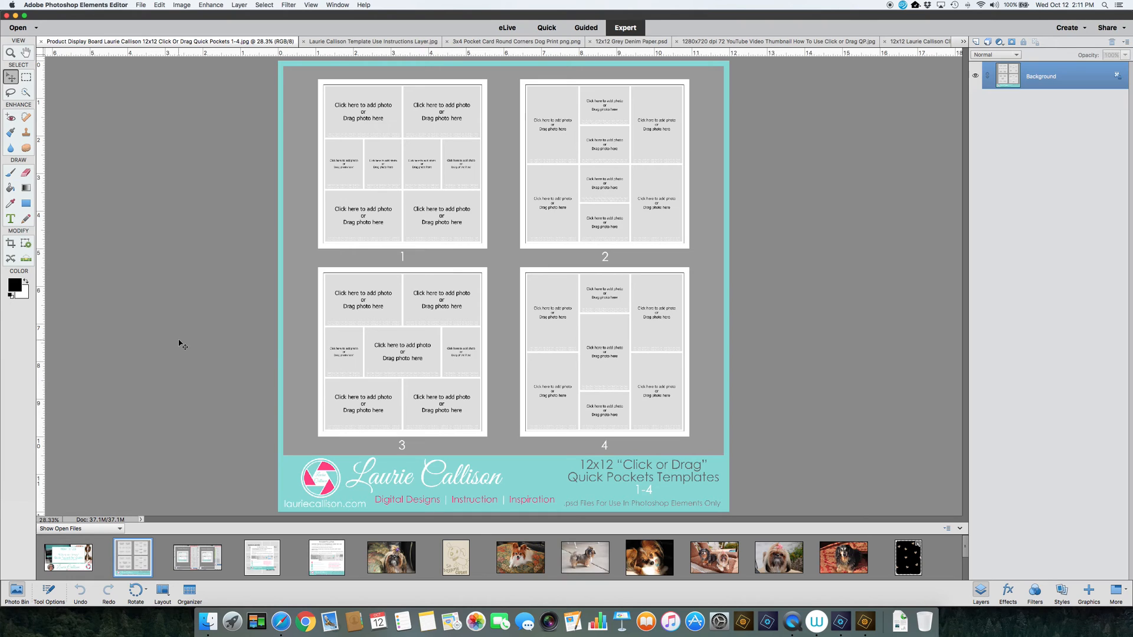
# View the Photoshop Elements 14 and 15 comparison image, and toggle the Template Tips & Tricks layer off and on in the MASTER FREEBIE template.
pyautogui.click(195, 555)
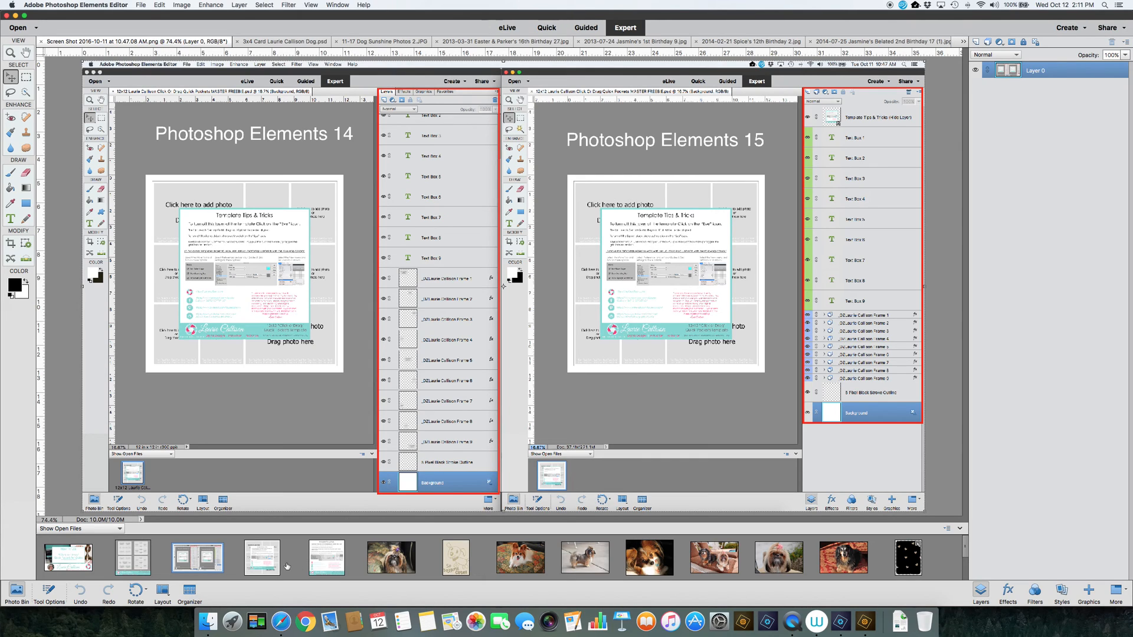
pyautogui.click(263, 561)
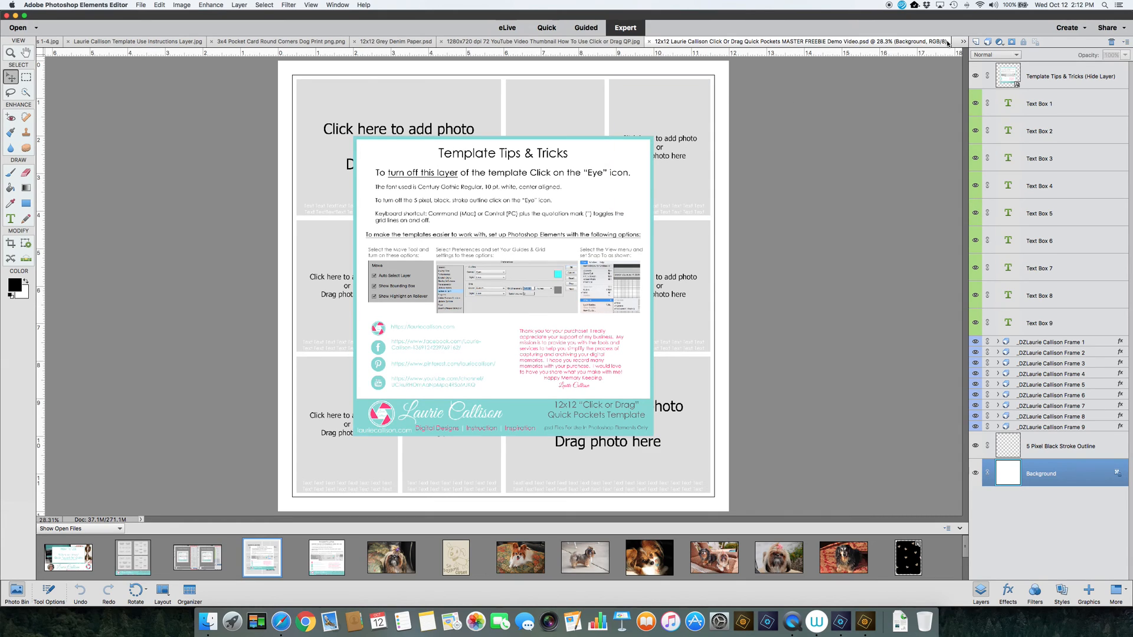
pyautogui.click(975, 77)
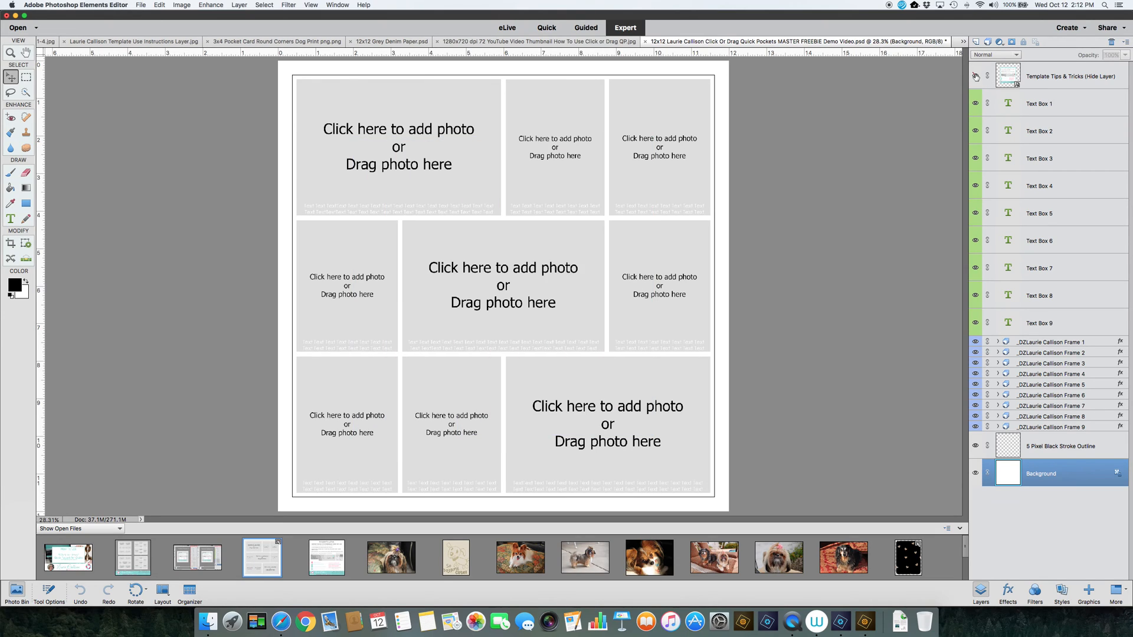
pyautogui.click(975, 76)
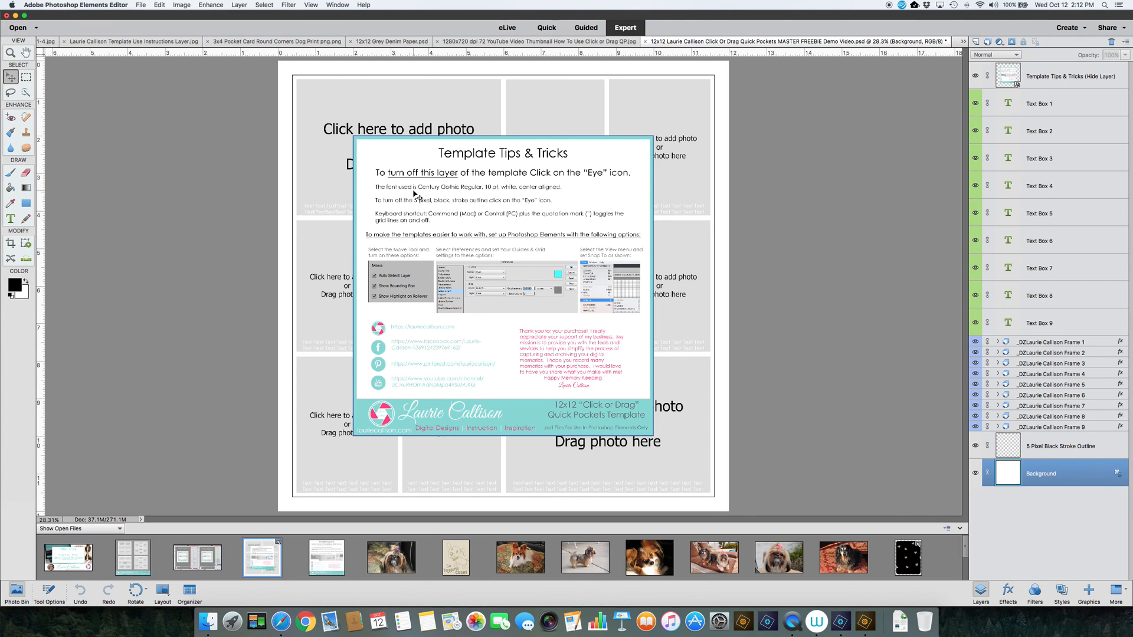
# Check the Template Use Instructions image, and toggle the 5 Pixel Black Stroke Outline layer off and on in the MASTER FREEBIE template.
pyautogui.click(329, 560)
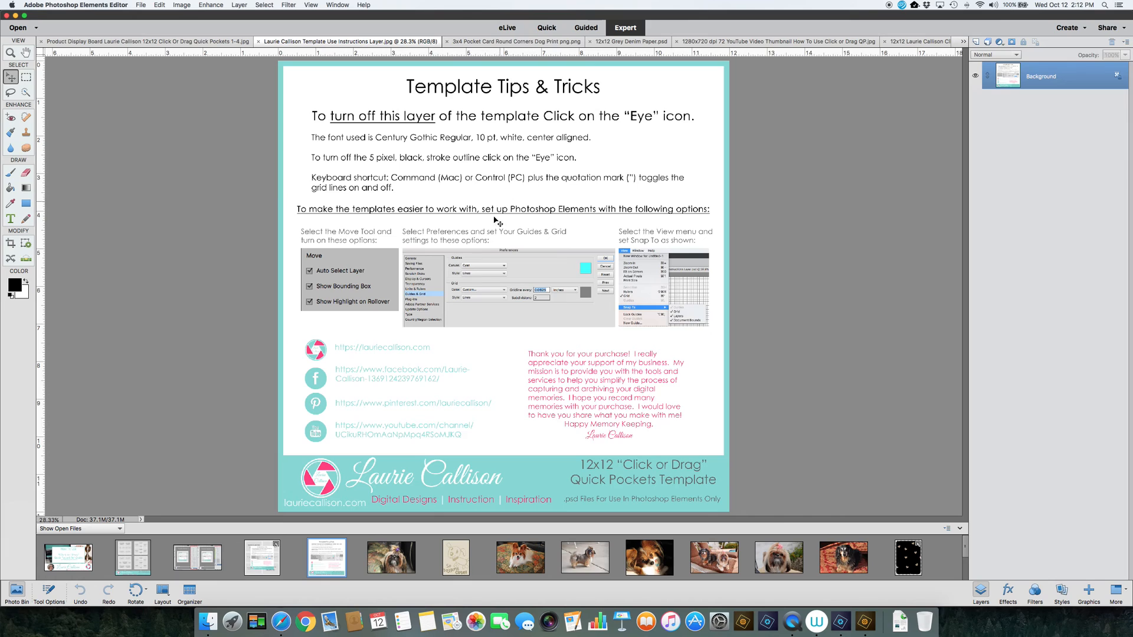
pyautogui.click(276, 558)
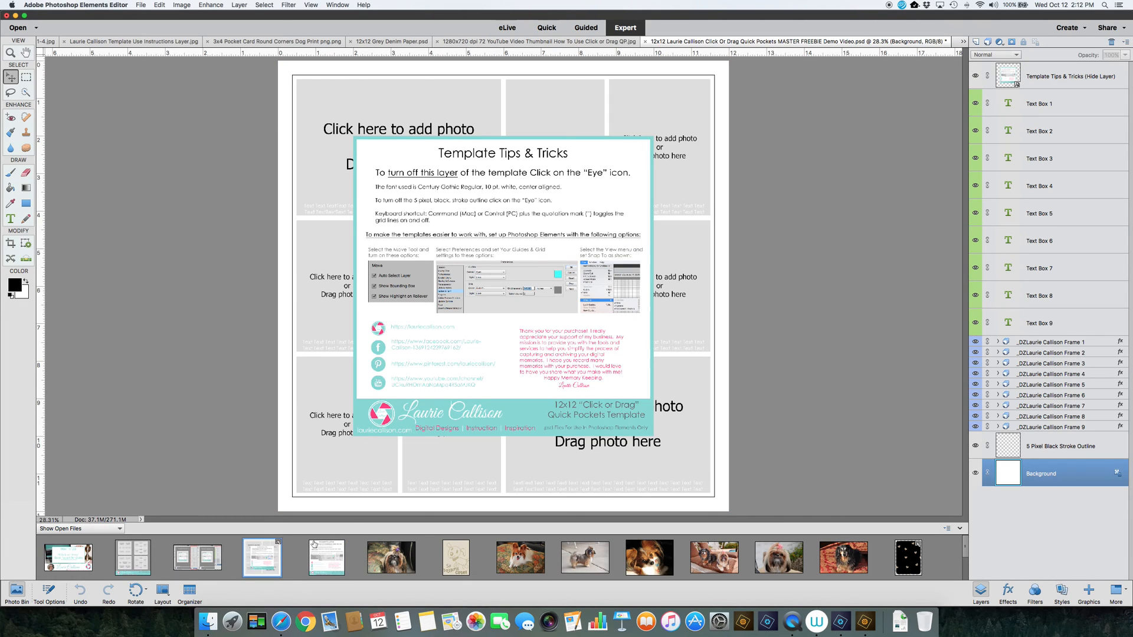
pyautogui.click(714, 402)
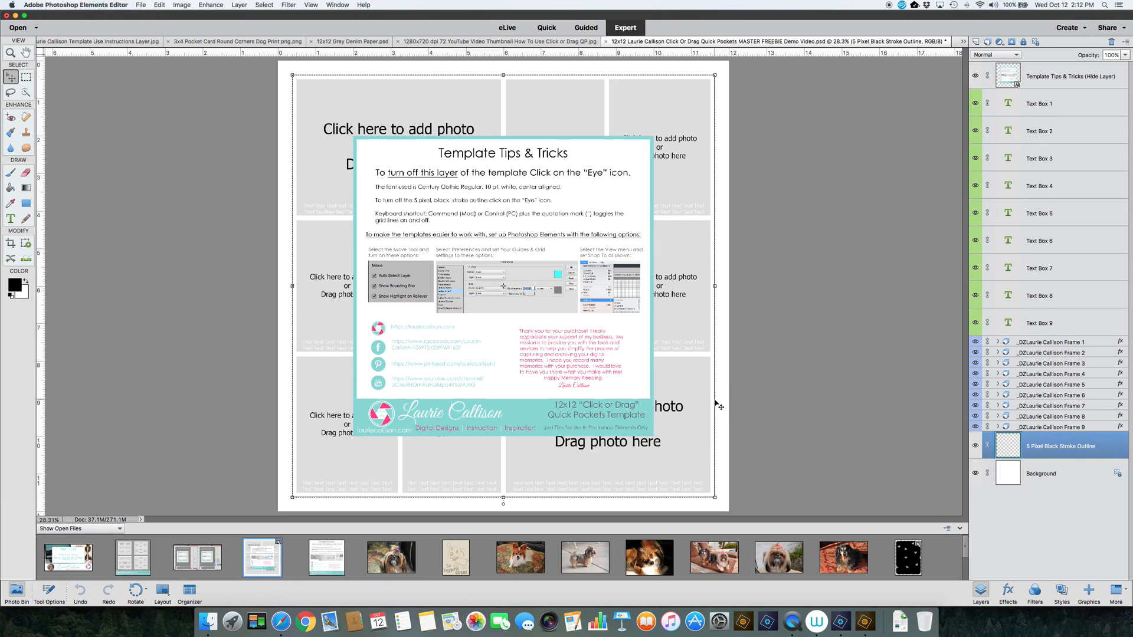
pyautogui.click(976, 447)
pyautogui.click(976, 447)
# With the Template Use Instructions image open, review the Move tool options and the Guides & Grid preferences.
pyautogui.click(327, 556)
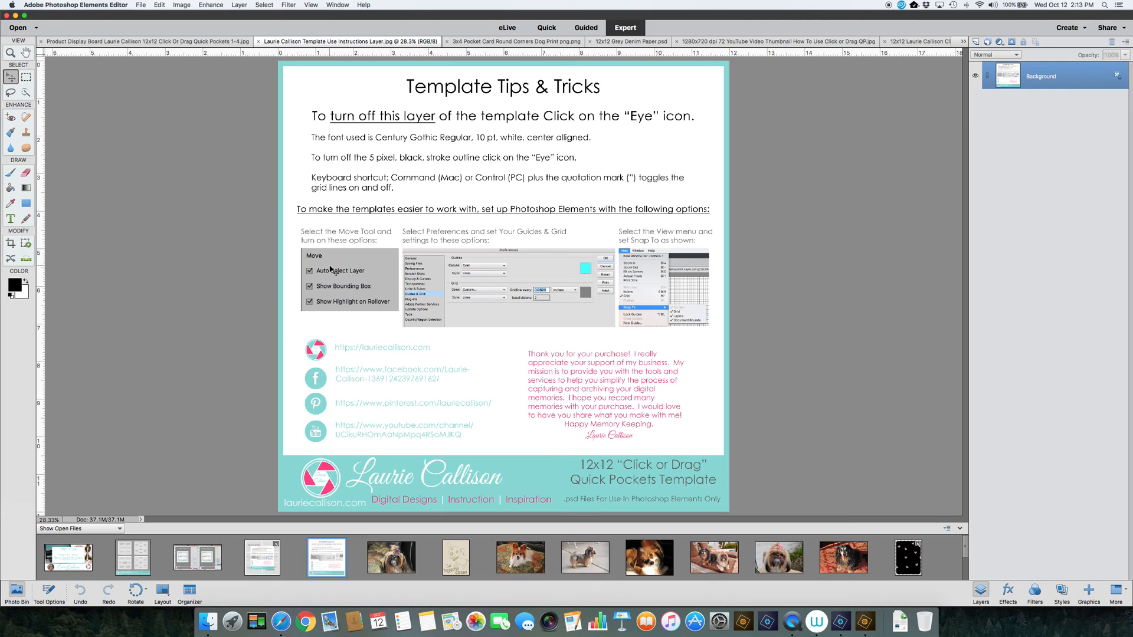
pyautogui.click(11, 78)
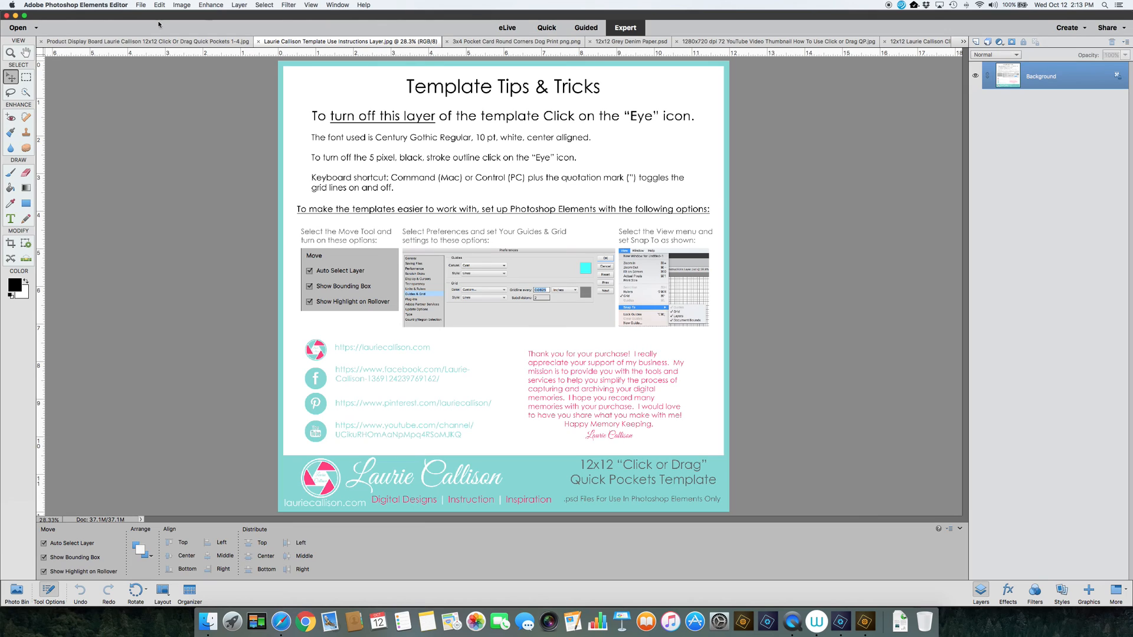
pyautogui.click(62, 6)
pyautogui.moveTo(56, 43)
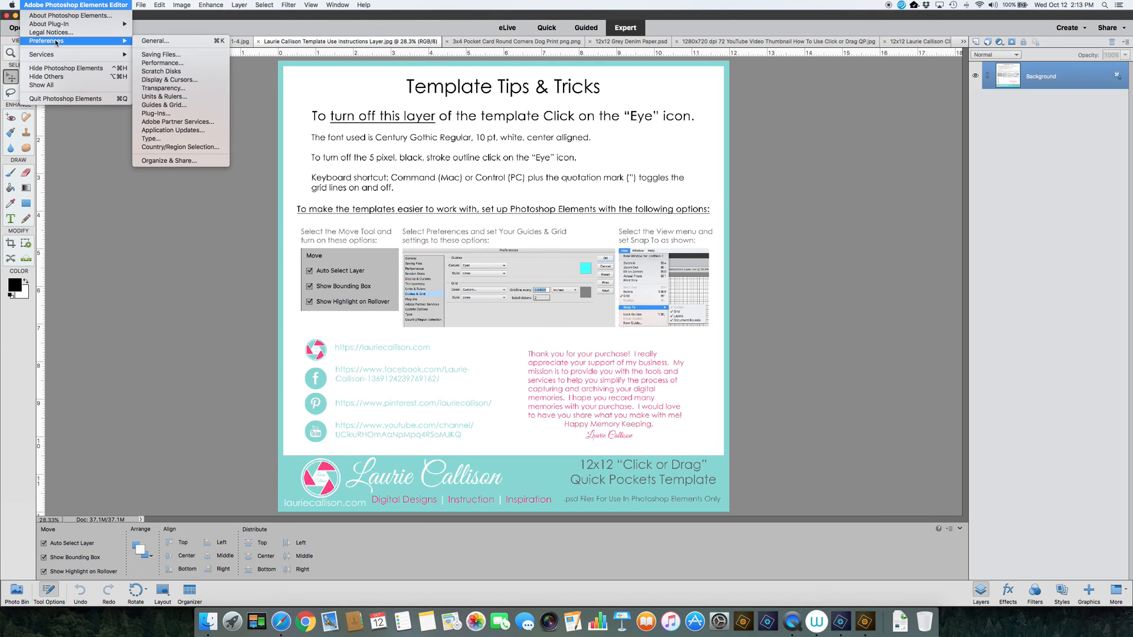
pyautogui.click(184, 107)
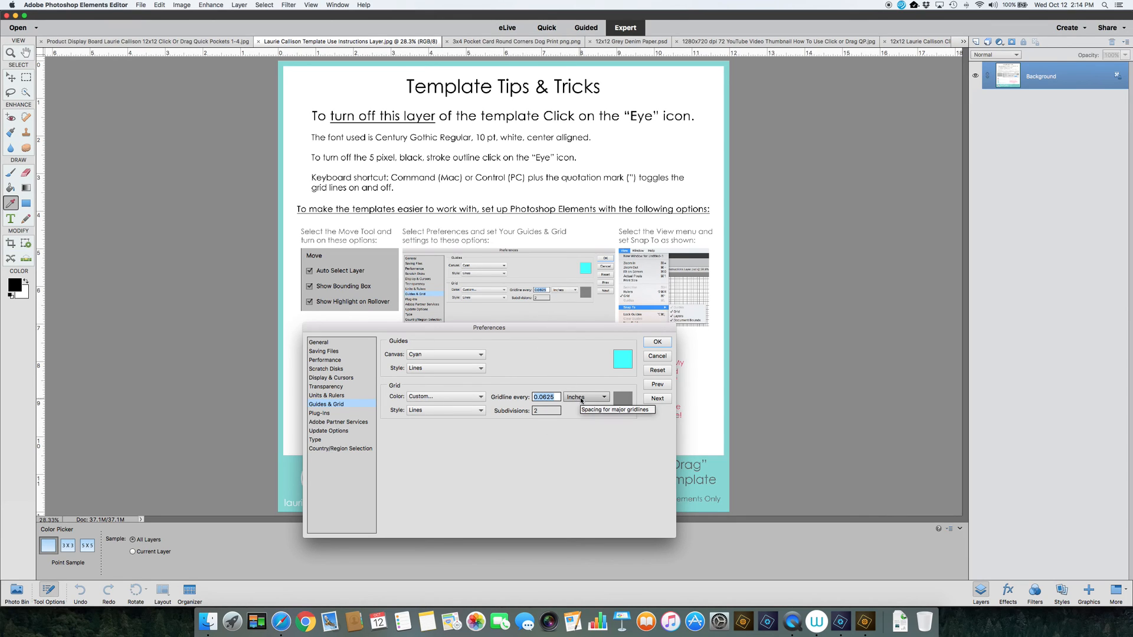
pyautogui.click(656, 342)
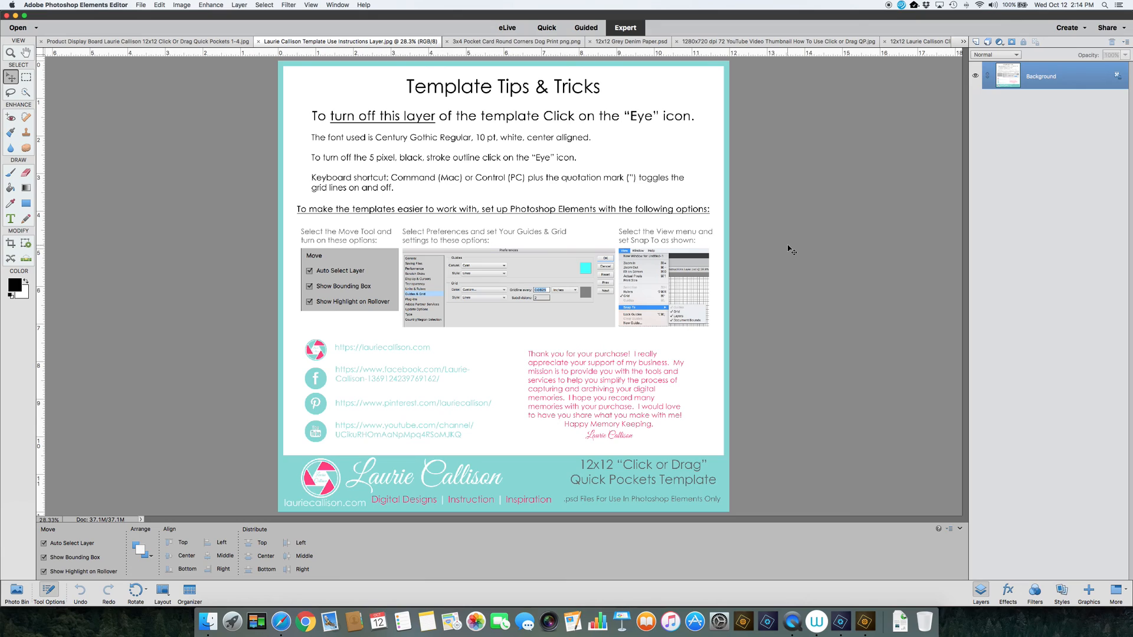
# Toggle the grid lines on and off twice over the instructions image.
pyautogui.press('super')
pyautogui.press('super+apostrophe')
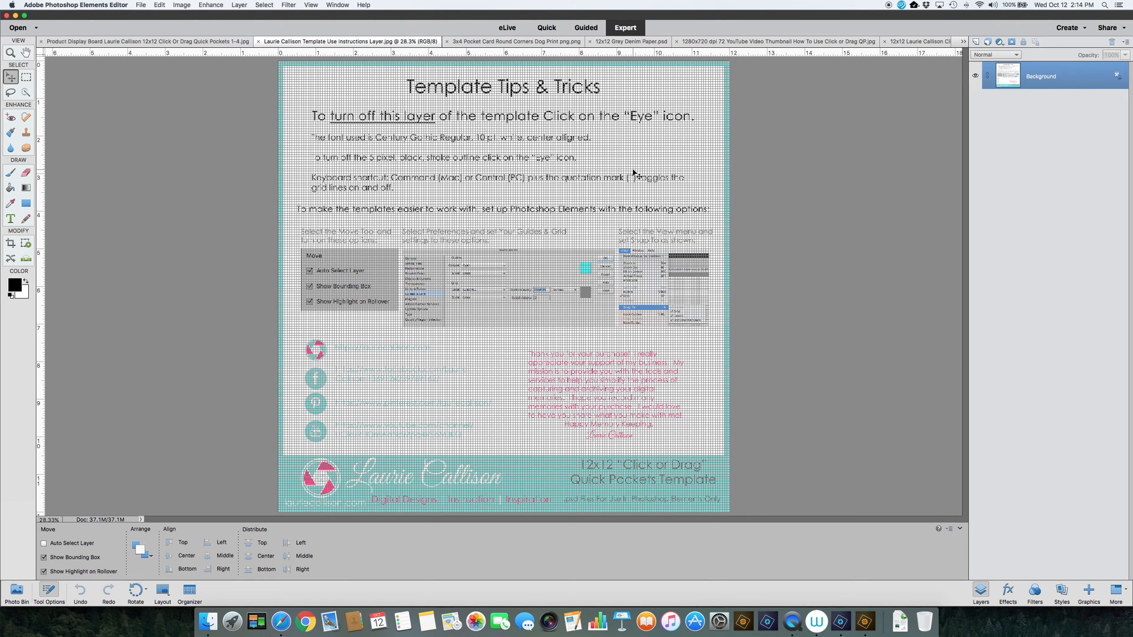
pyautogui.press('super+apostrophe')
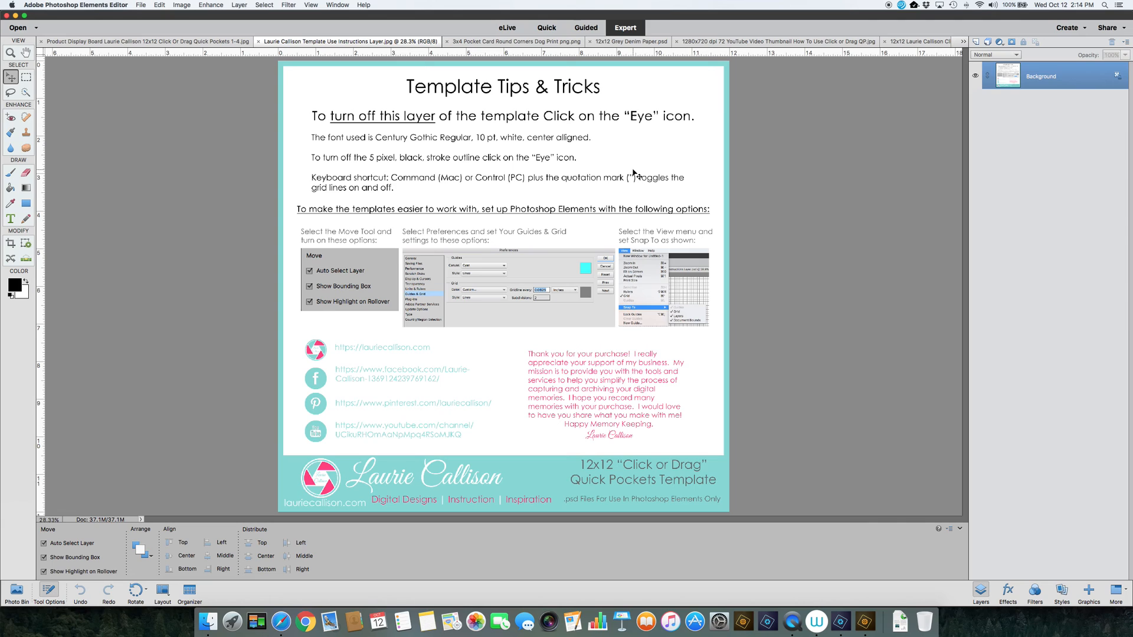
pyautogui.press('super')
pyautogui.press('super+apostrophe')
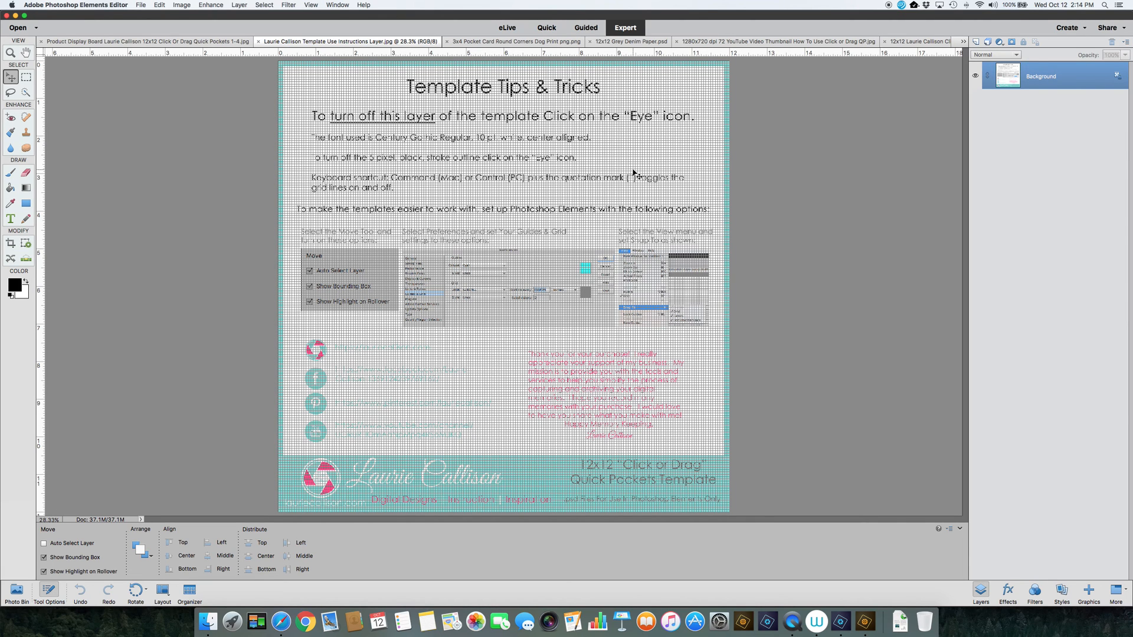
pyautogui.press('super+apostrophe')
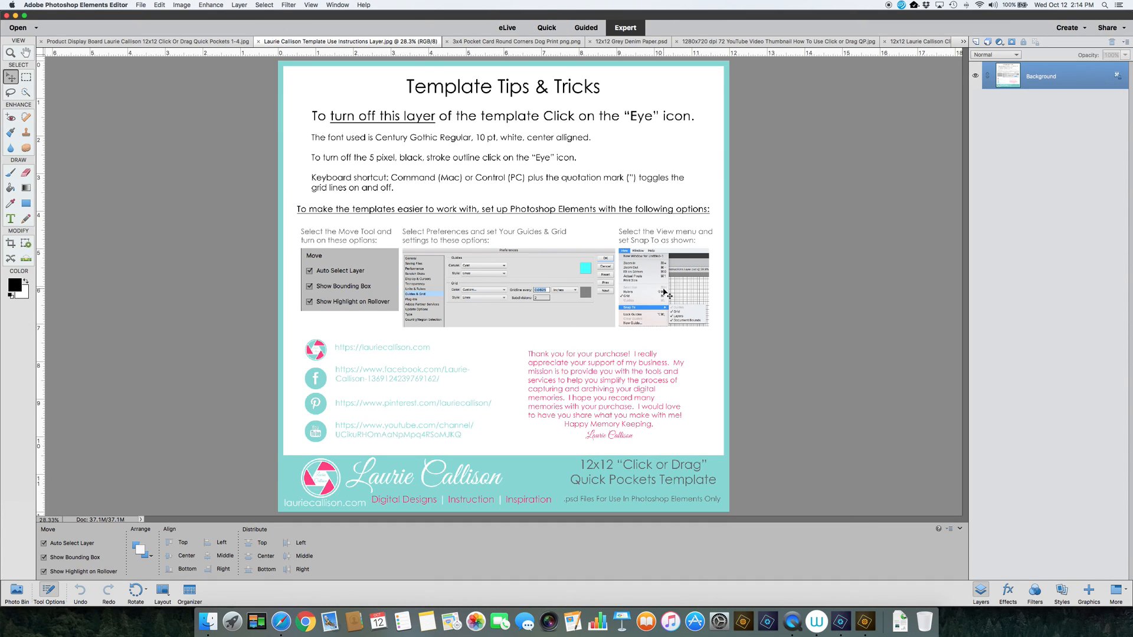
# Check where the Snap To options are found without changing them.
pyautogui.click(311, 5)
pyautogui.moveTo(323, 118)
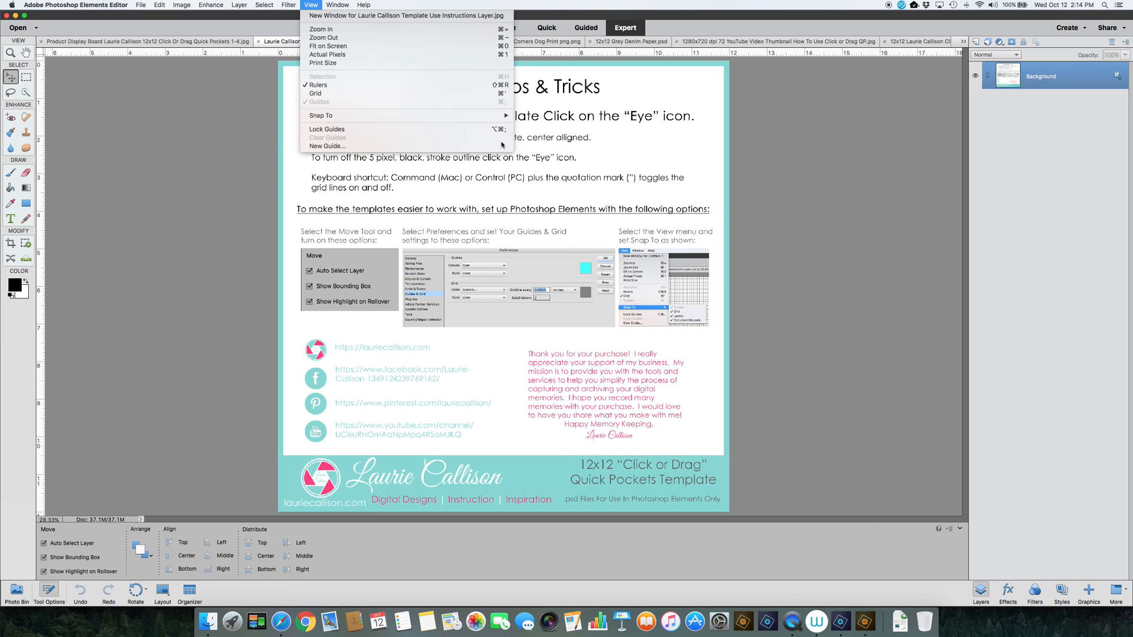
pyautogui.click(235, 130)
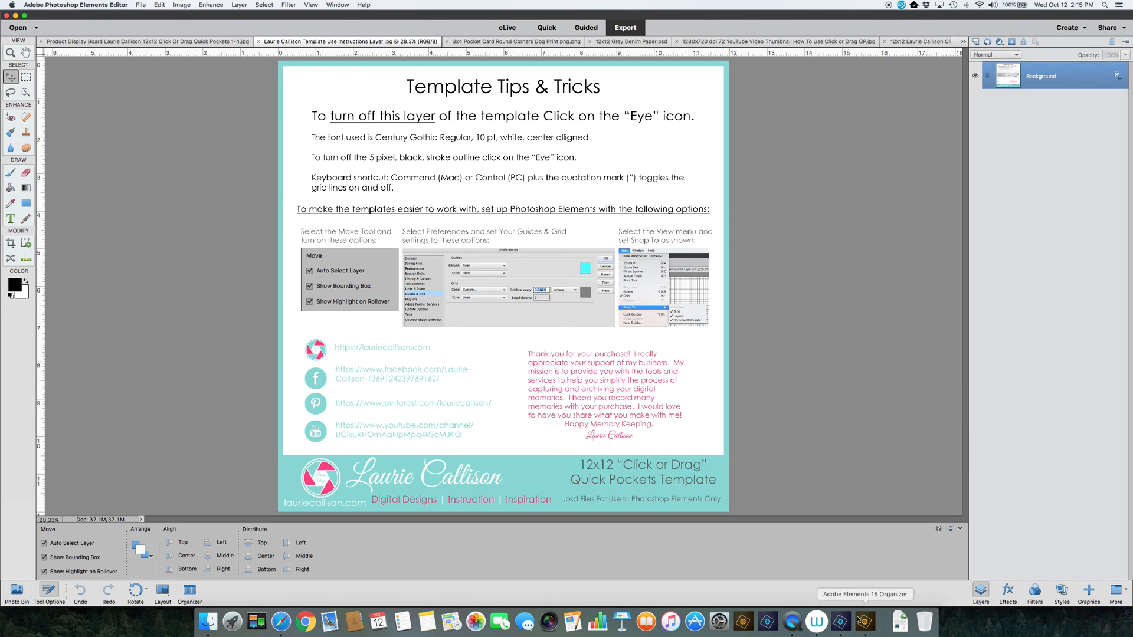
# Bring up the MASTER FREEBIE template from the open files, hide its Template Tips & Tricks layer, and make the Background layer active.
pyautogui.click(21, 593)
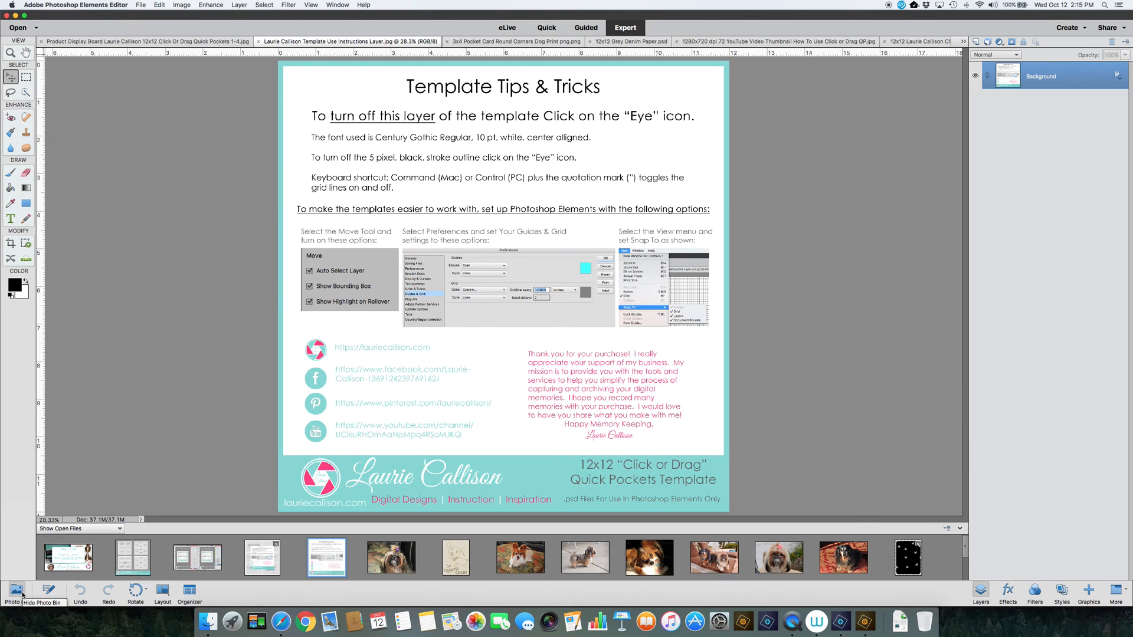
pyautogui.click(261, 564)
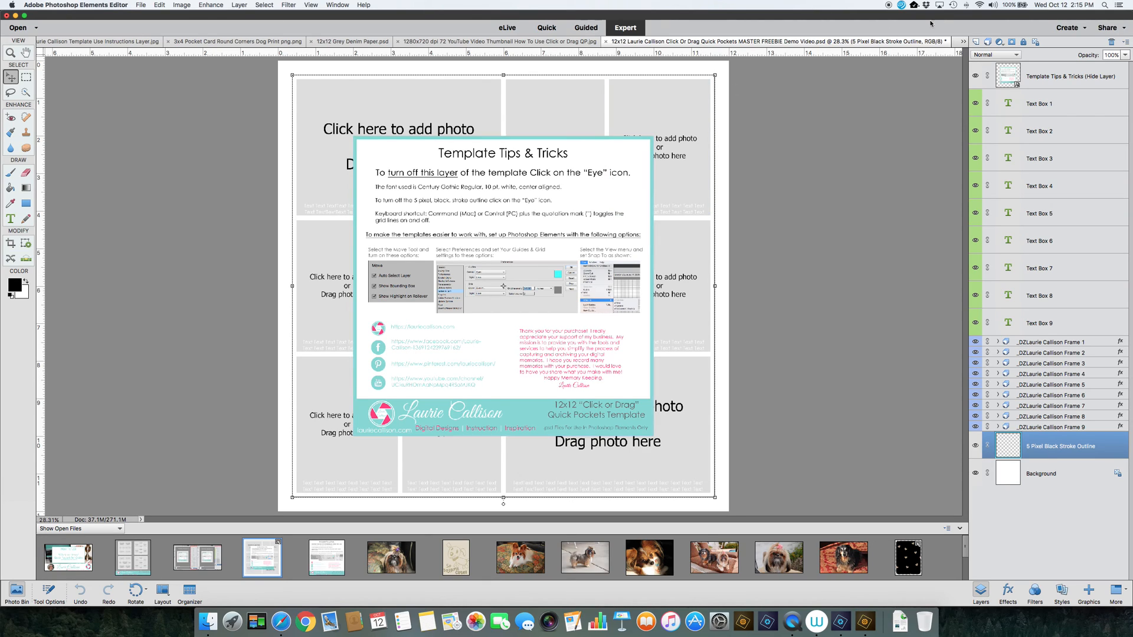
pyautogui.click(975, 76)
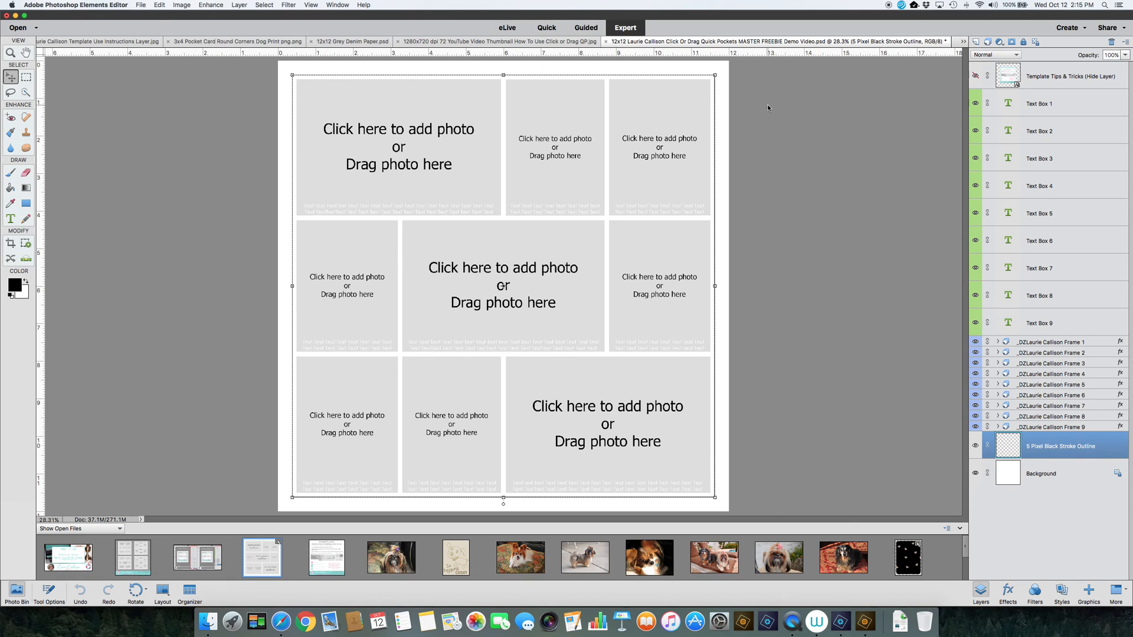
pyautogui.hotkey('alt', '[')
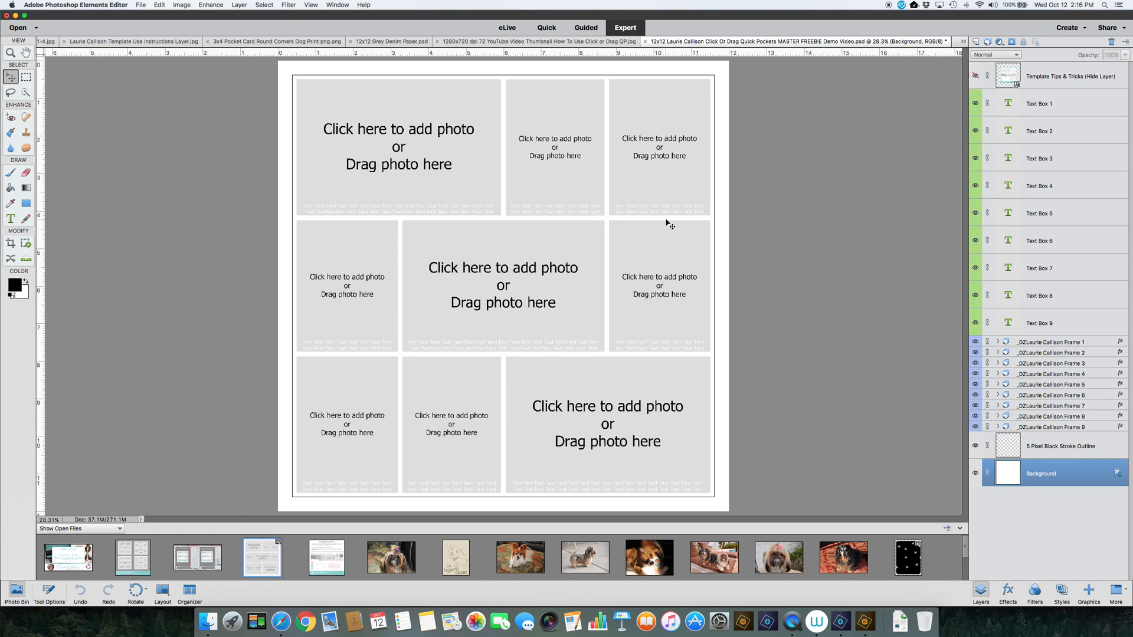
# Select the first photo frame and its text box in turn to identify their layers, and return to the Background layer.
pyautogui.click(481, 190)
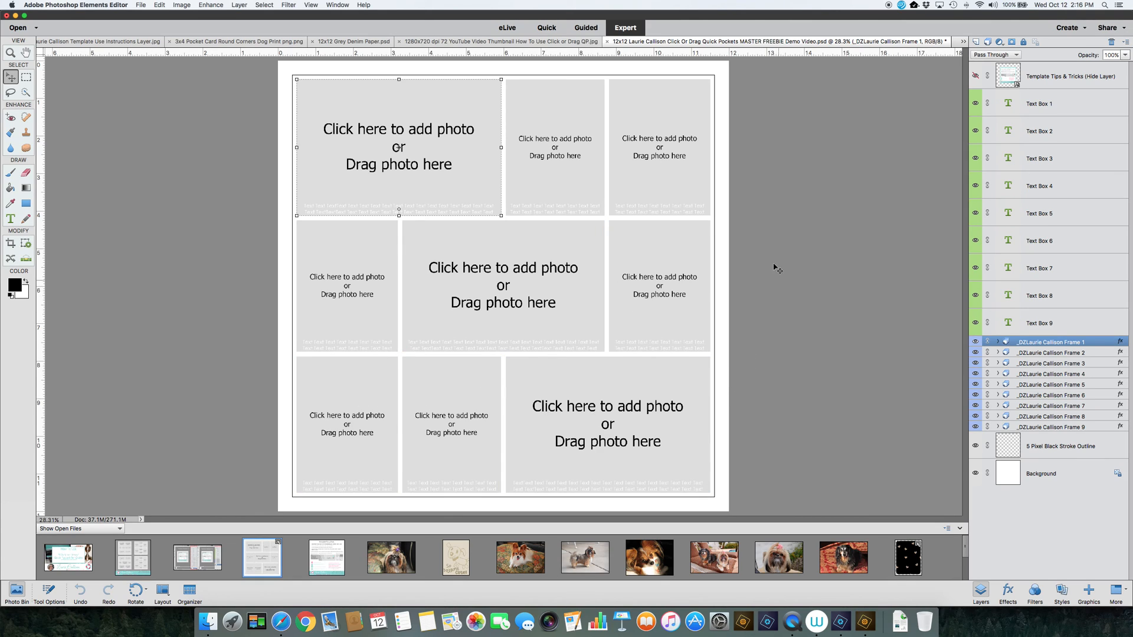
pyautogui.click(469, 209)
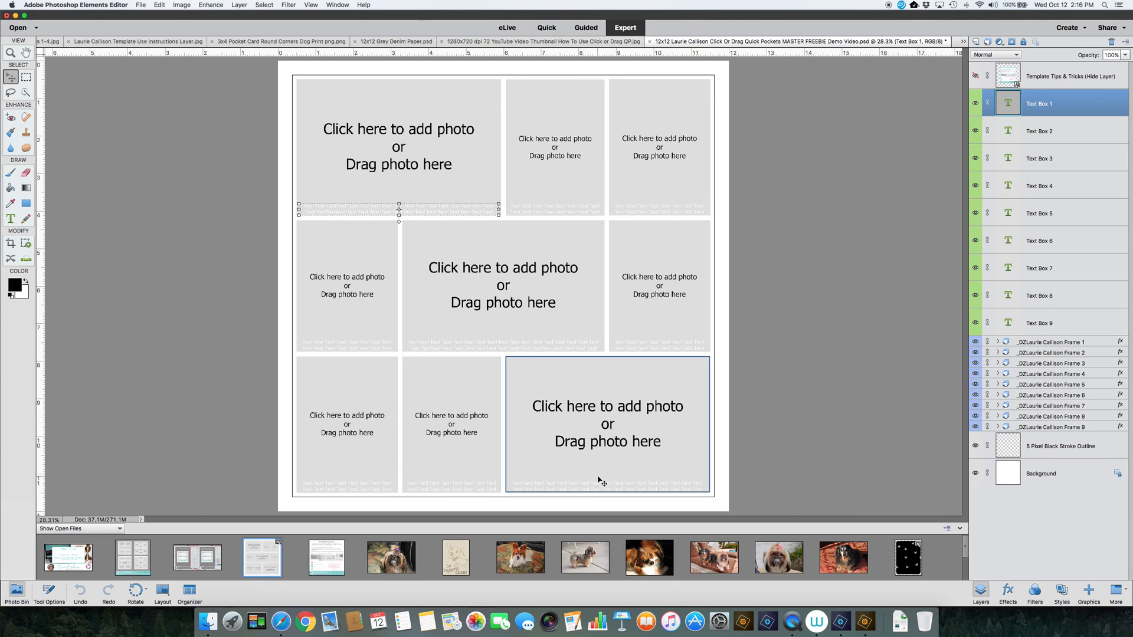
pyautogui.click(888, 284)
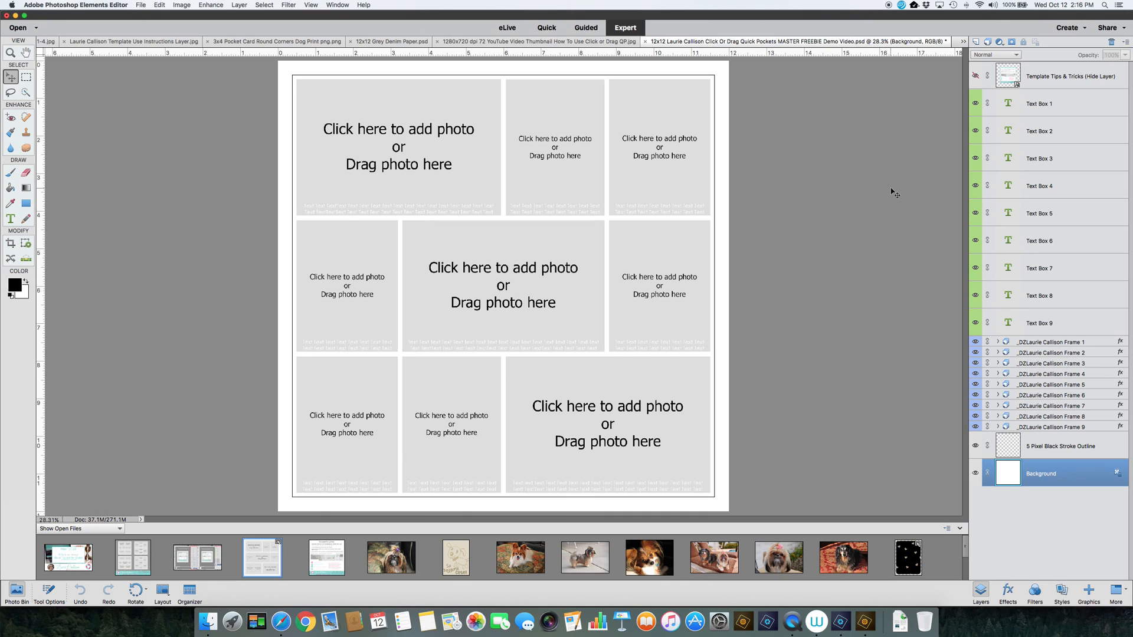
# Hide all nine Text Box layers and show them again, and toggle Text Box 3 off and on by itself.
pyautogui.click(975, 91)
pyautogui.moveTo(976, 91); pyautogui.dragTo(974, 322)
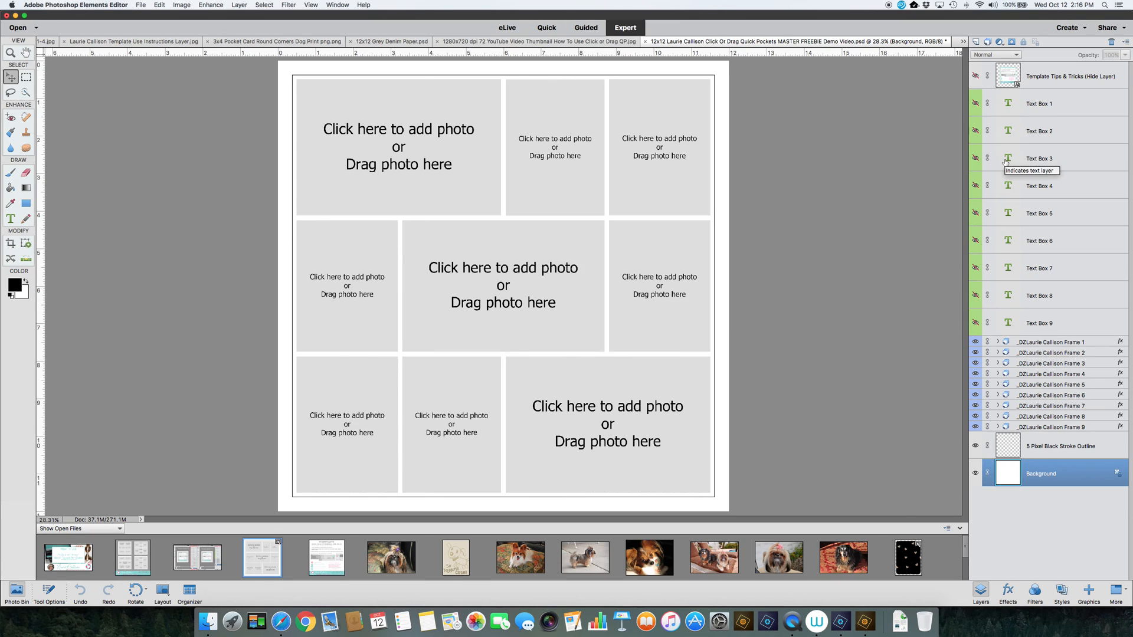
pyautogui.moveTo(976, 328); pyautogui.dragTo(975, 104)
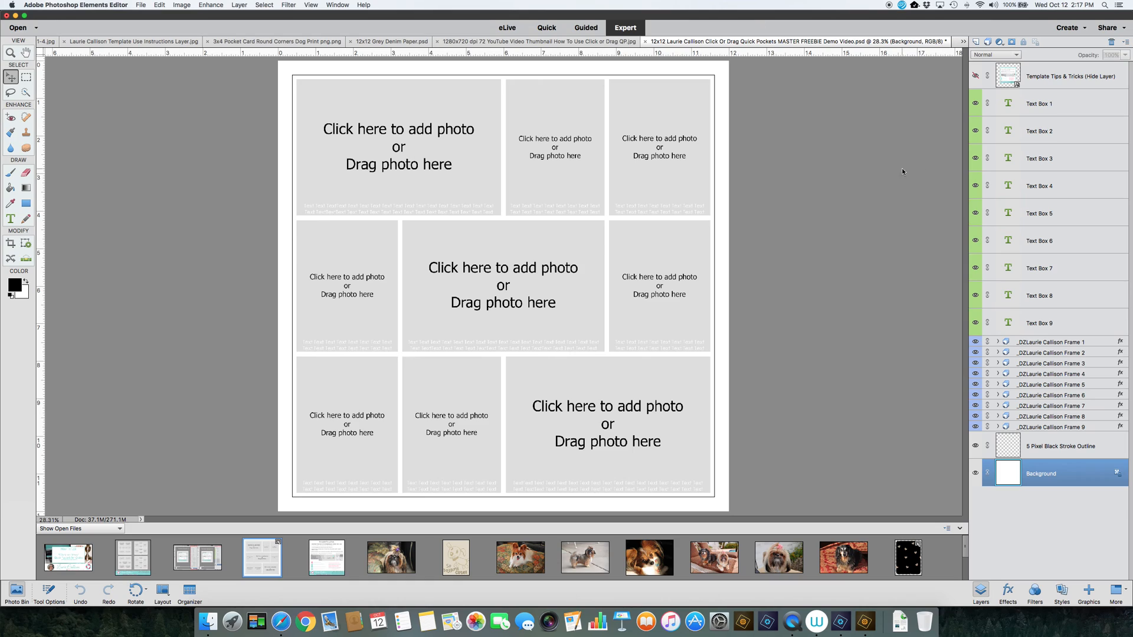
pyautogui.click(976, 158)
pyautogui.click(975, 158)
# Extend Text Box 3 upward to cover nearly the full height of its photo frame, and commit the change.
pyautogui.click(685, 213)
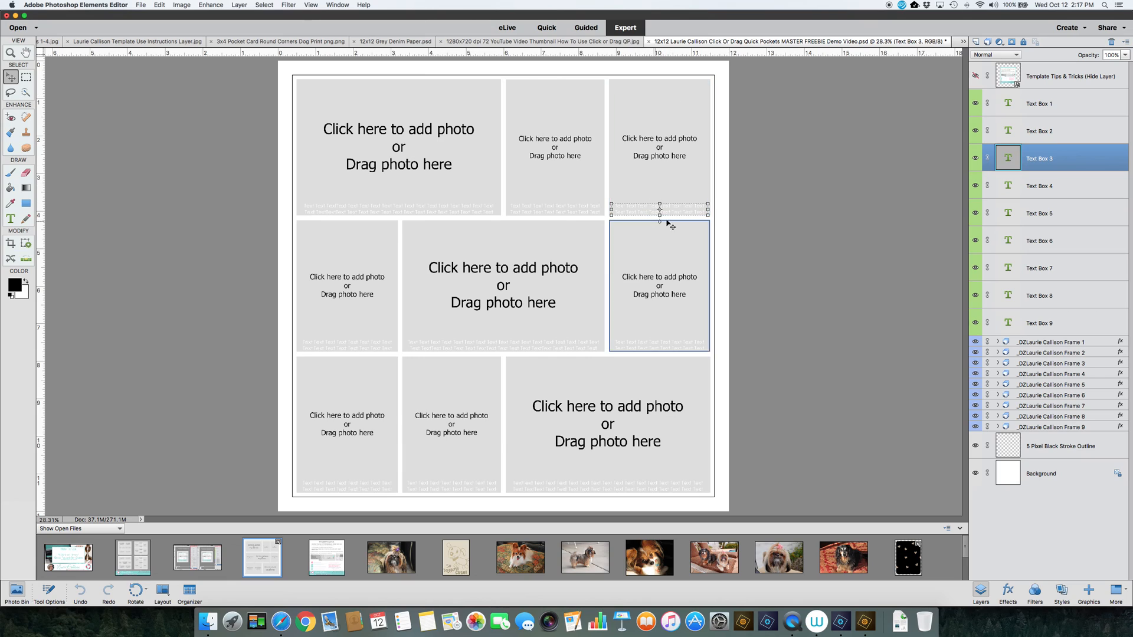
pyautogui.doubleClick(679, 213)
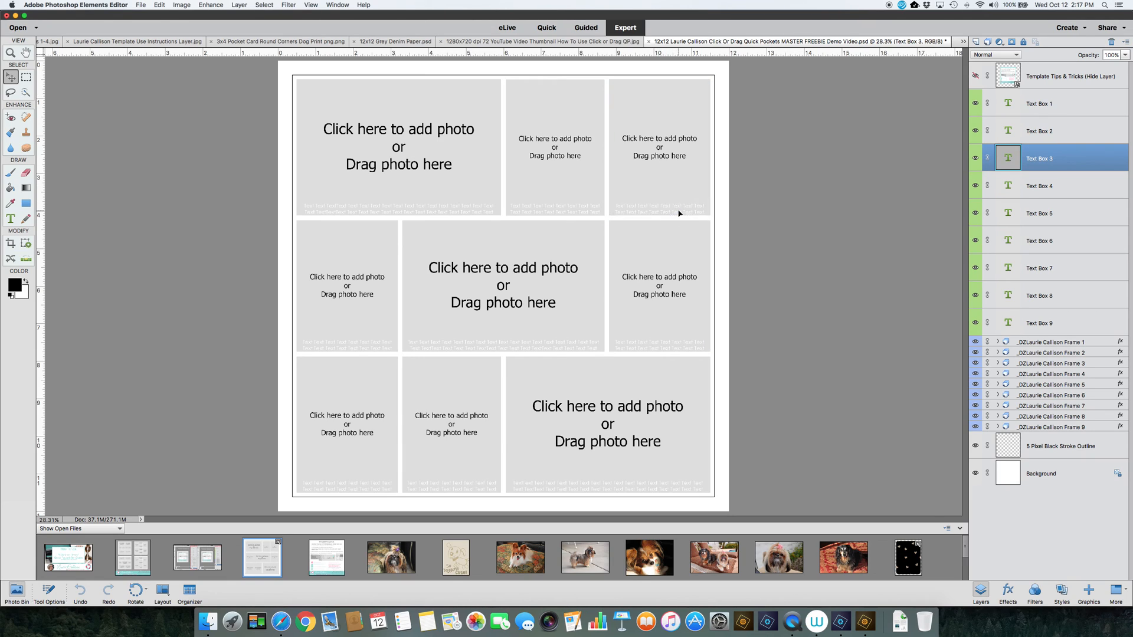
pyautogui.moveTo(659, 204); pyautogui.dragTo(659, 84)
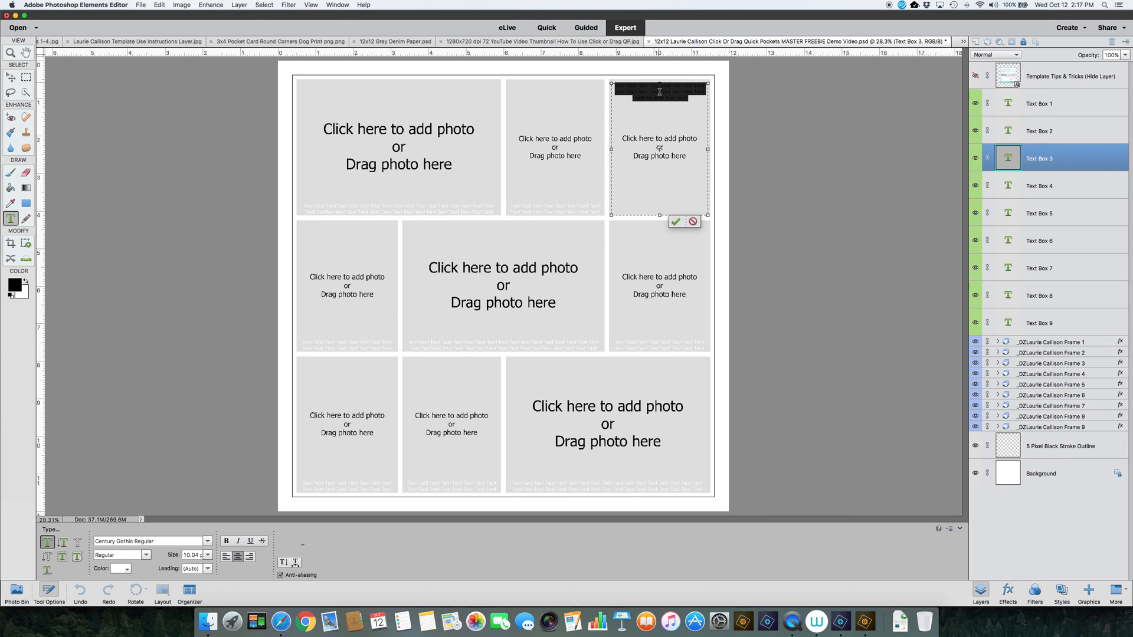
pyautogui.click(677, 223)
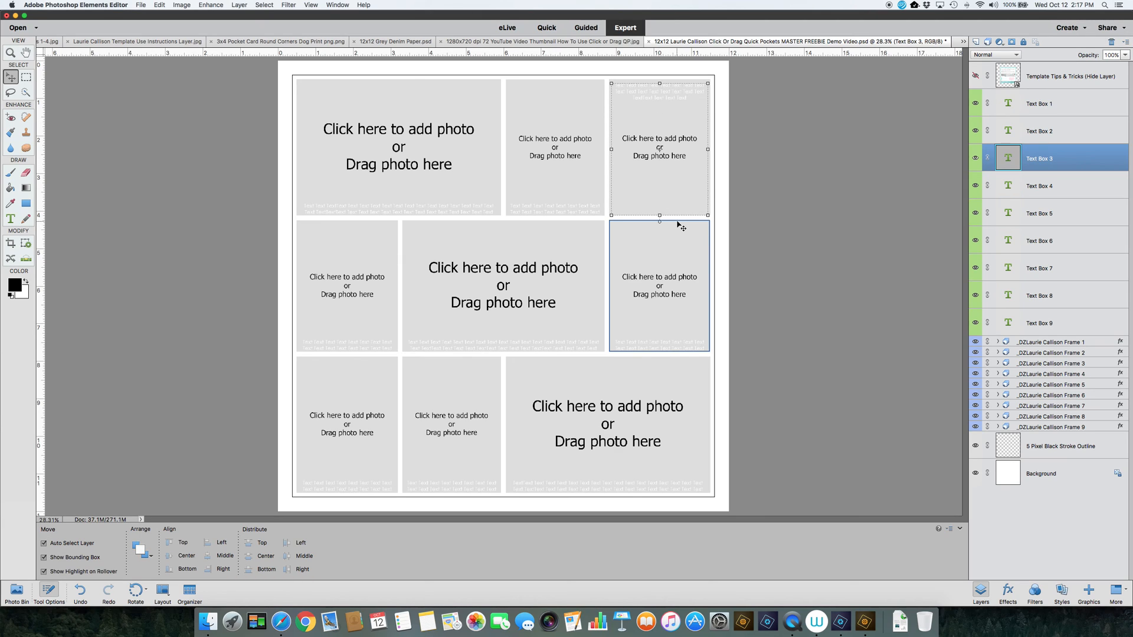
# Open Text Box 3's text for editing, cancel the edit, and undo the resizing of the text box.
pyautogui.doubleClick(670, 98)
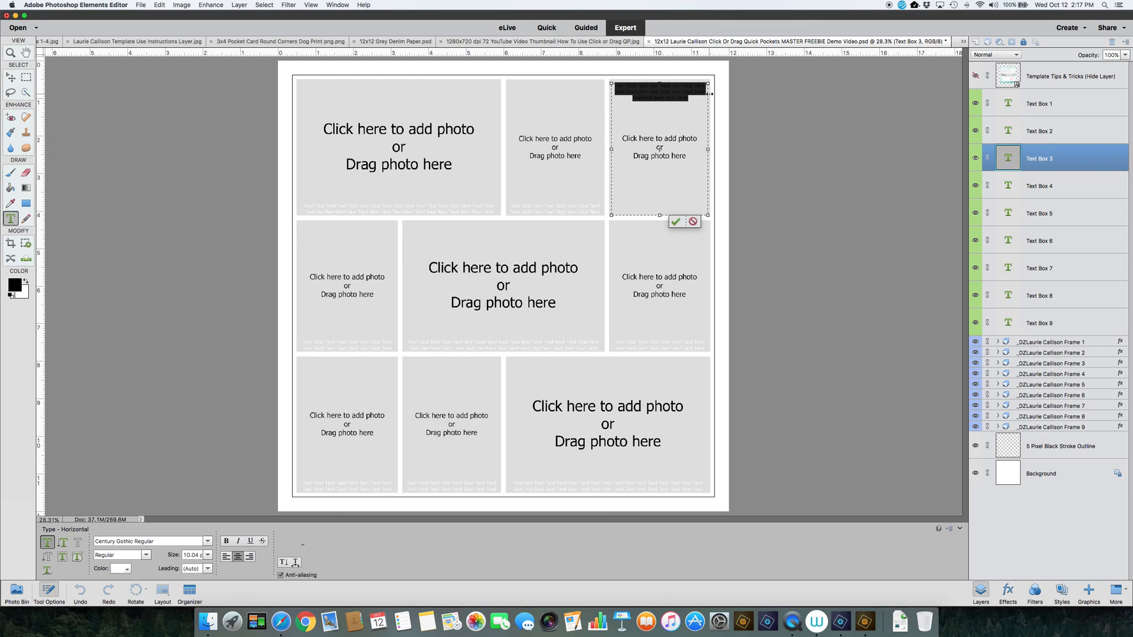
pyautogui.click(692, 222)
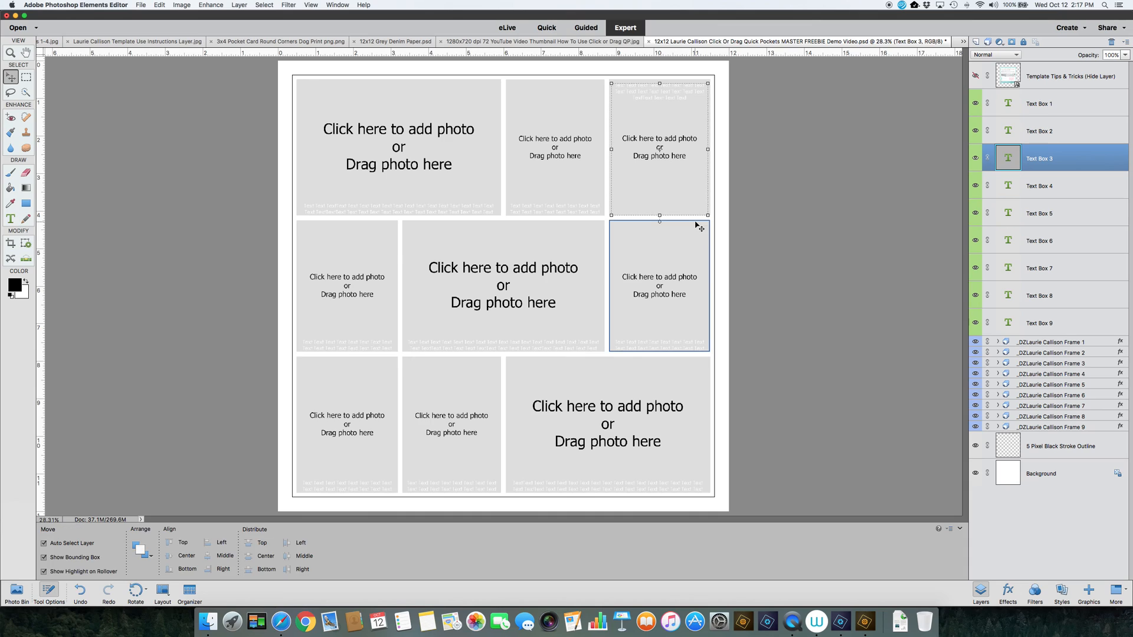
pyautogui.press('super')
pyautogui.press('super+z')
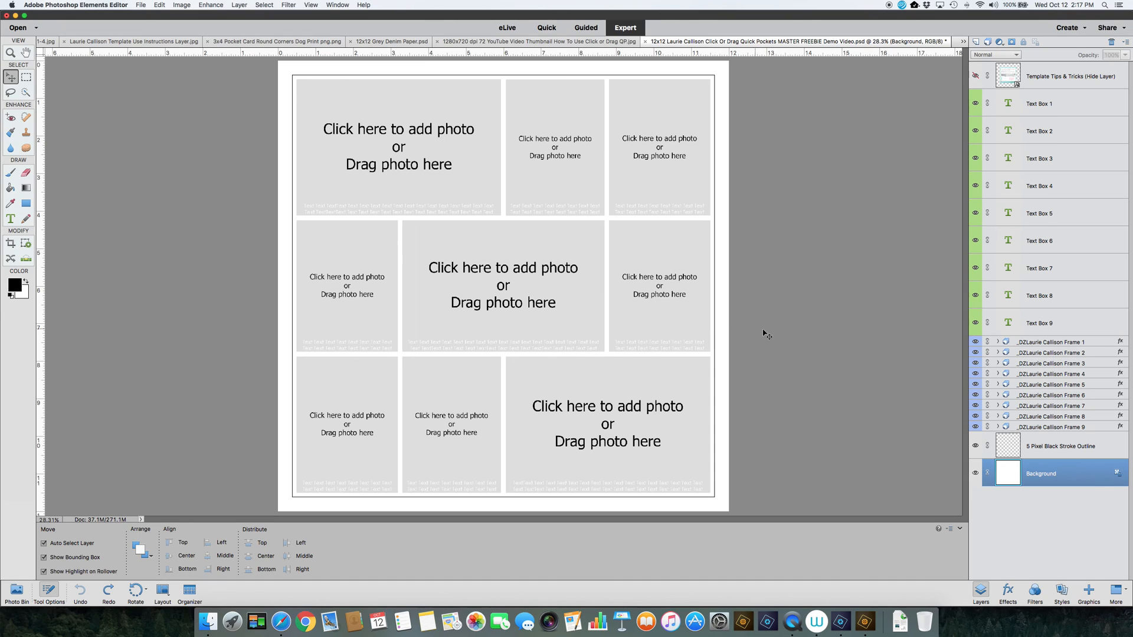
# Toggle the 5 Pixel Black Stroke Outline layer off and on to examine the outline around the page.
pyautogui.click(975, 447)
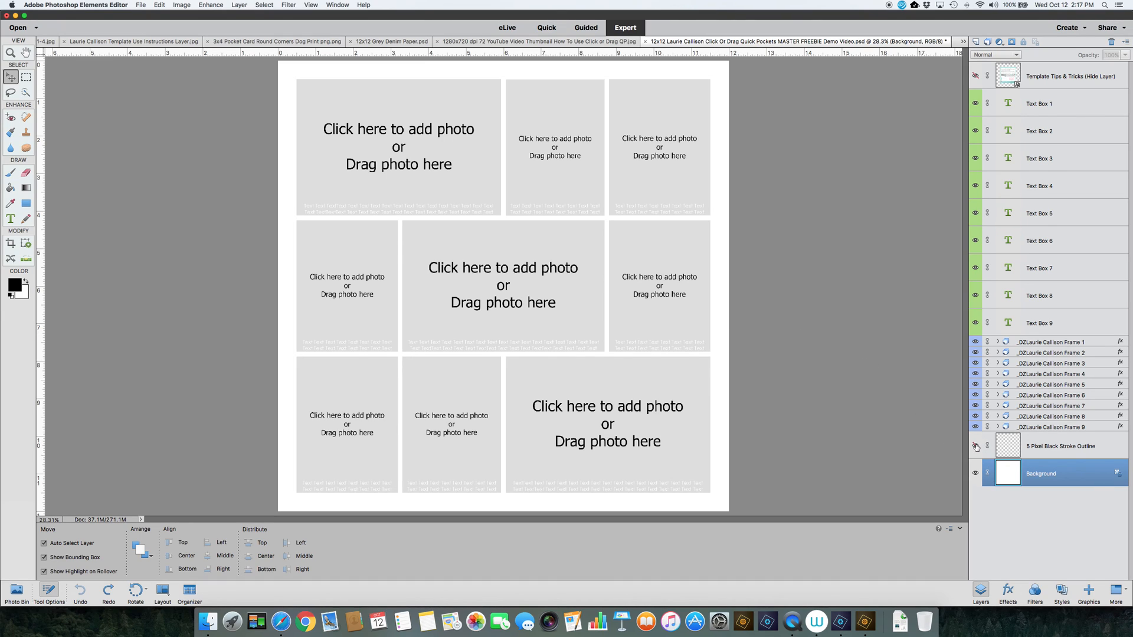
pyautogui.click(975, 446)
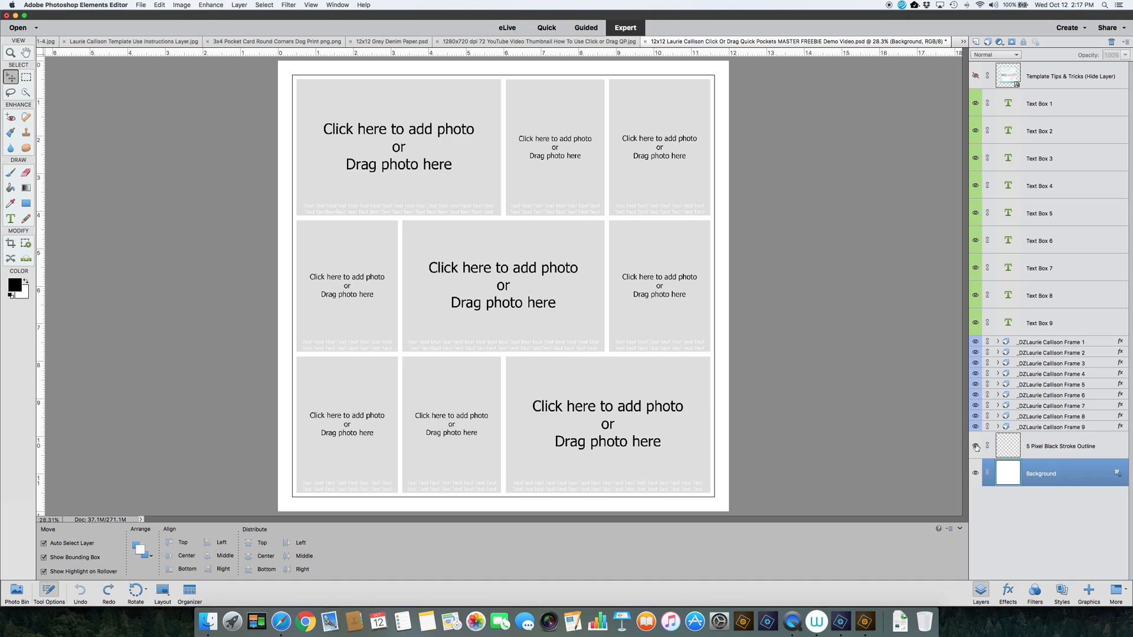
pyautogui.click(840, 329)
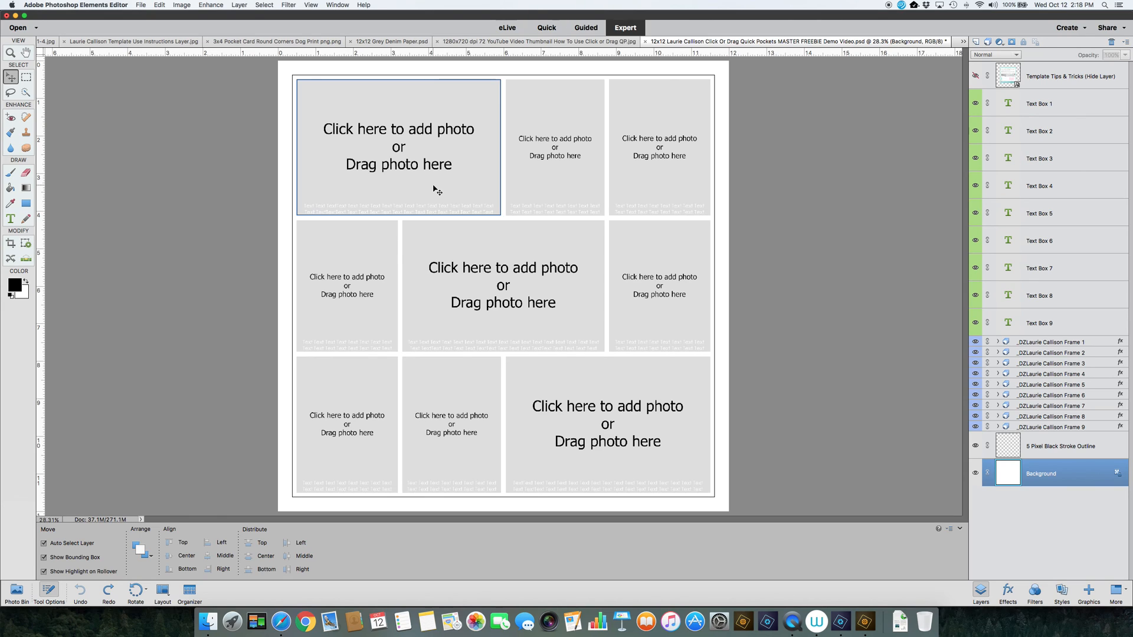
# Add the 2013-07-24 birthday dog photo from the Demo Template Photos folder to the first, wide photo frame.
pyautogui.click(400, 147)
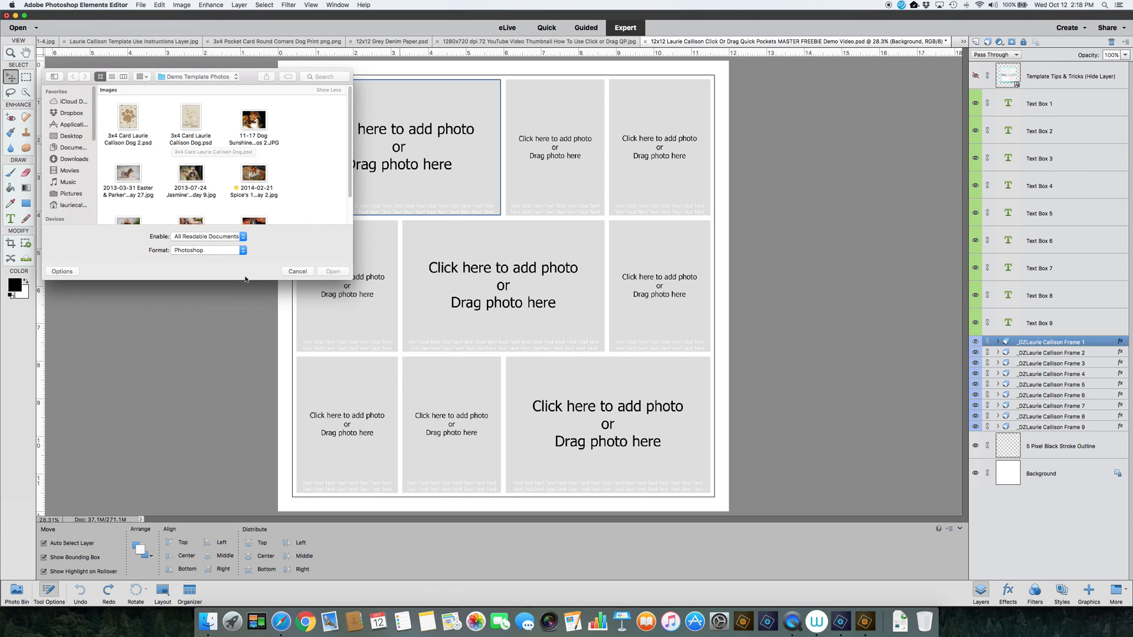
pyautogui.moveTo(239, 279); pyautogui.dragTo(226, 364)
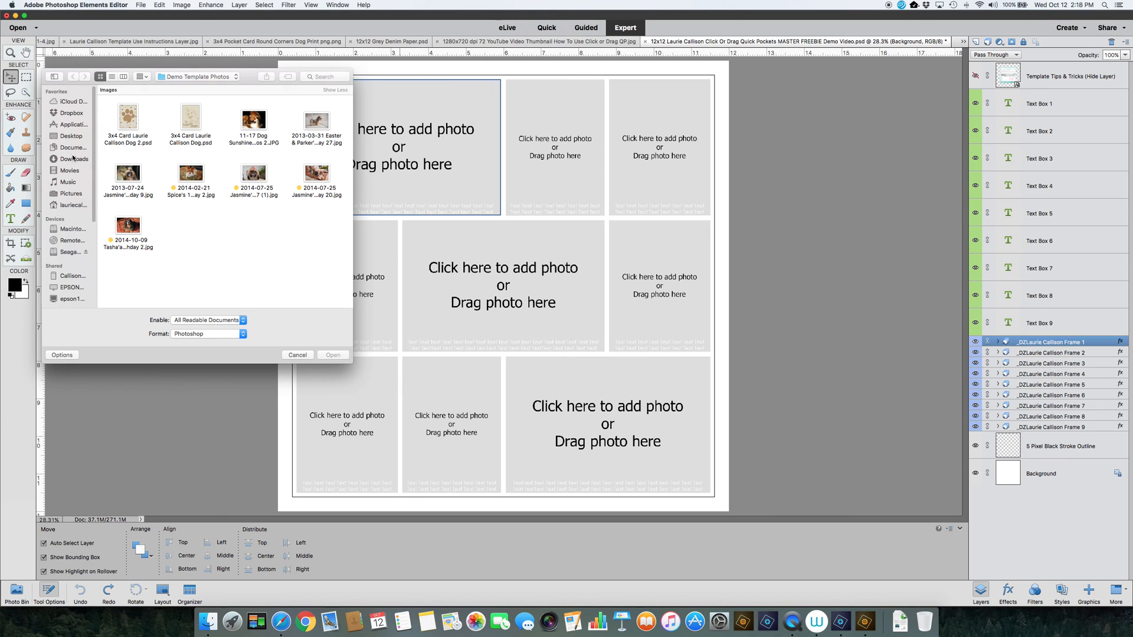
pyautogui.click(131, 176)
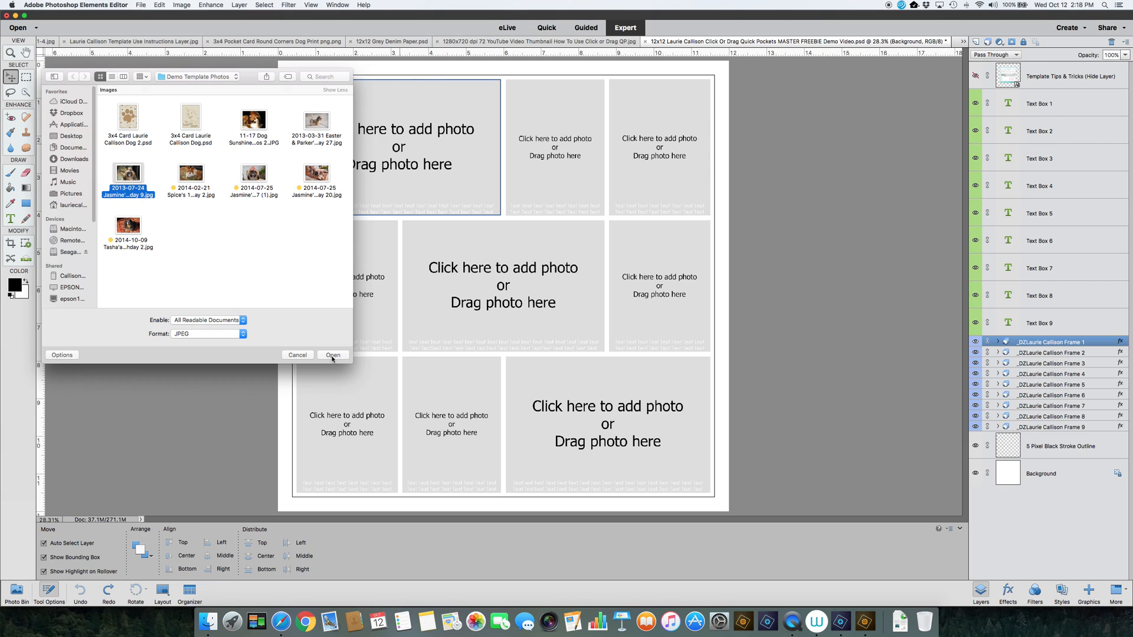
pyautogui.doubleClick(133, 174)
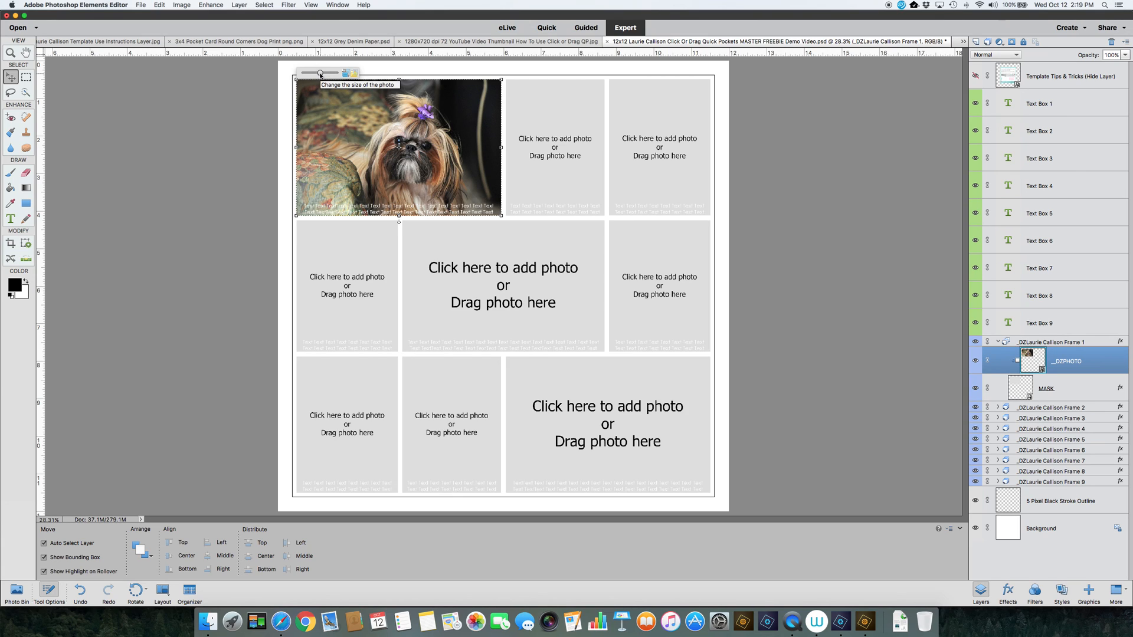
# Enlarge the photo in the first frame to about 131%, shift it about 0.39 in to the left, commit, and deselect it.
pyautogui.moveTo(320, 74); pyautogui.dragTo(328, 74)
pyautogui.moveTo(420, 139); pyautogui.dragTo(404, 139)
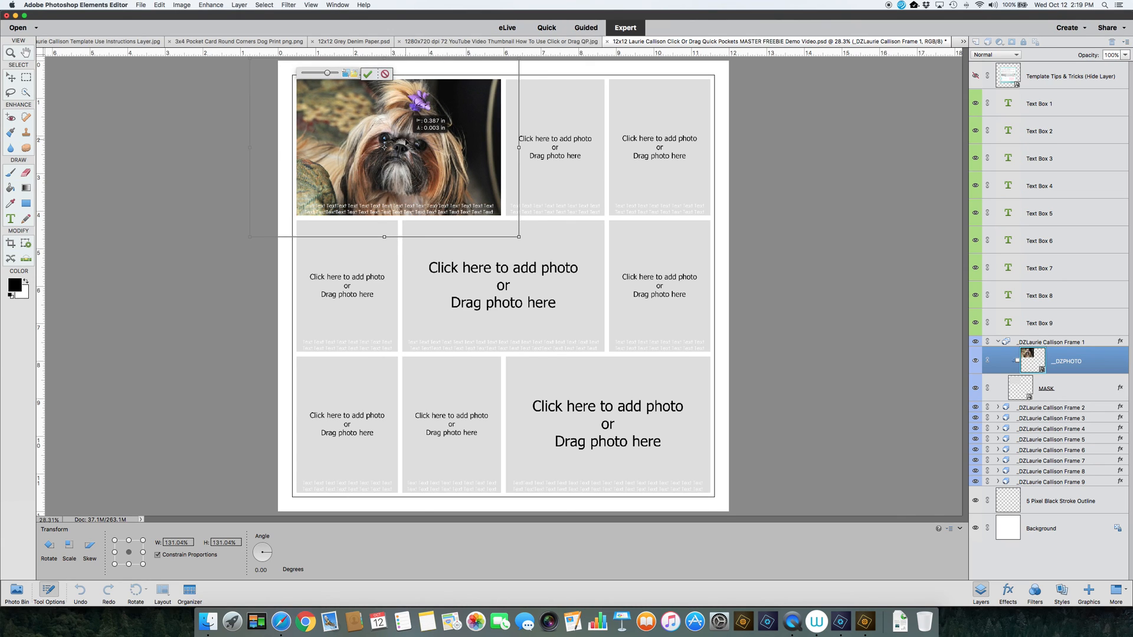
pyautogui.click(368, 73)
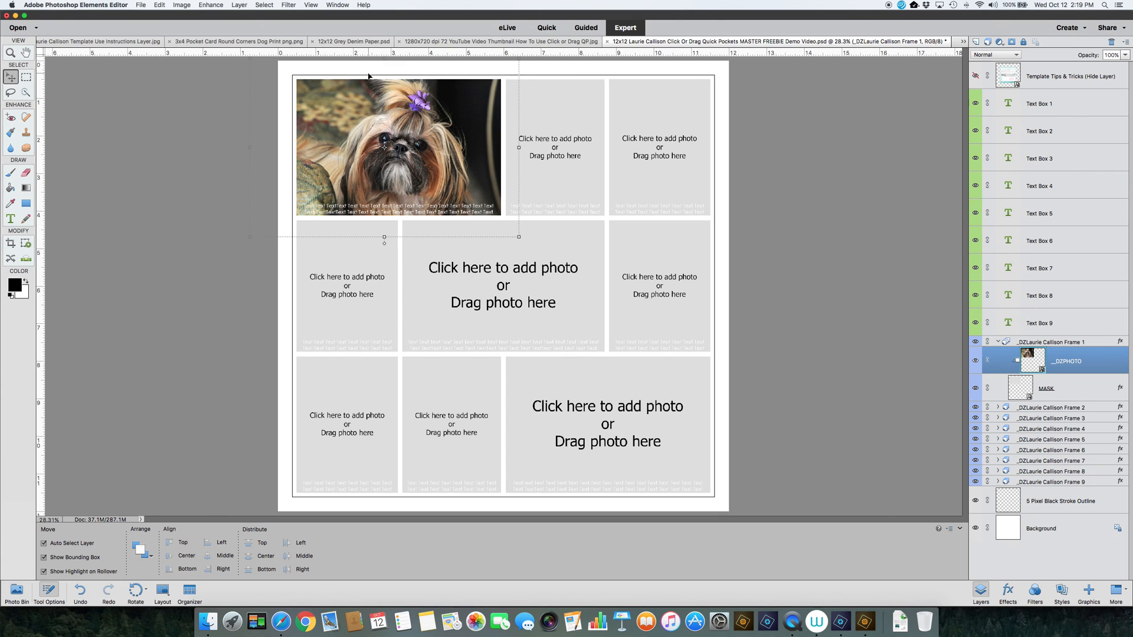
pyautogui.click(204, 139)
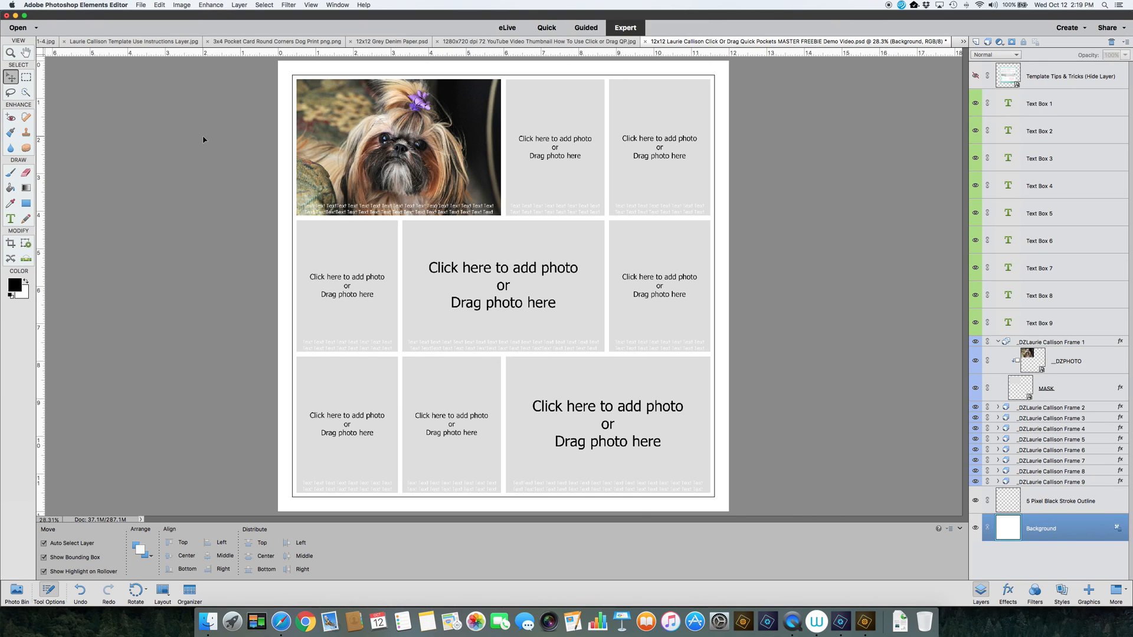
# Add the "So Doggone Cute!" 3x4 card from the Demo Template Photos folder to the second frame and deselect it.
pyautogui.click(554, 148)
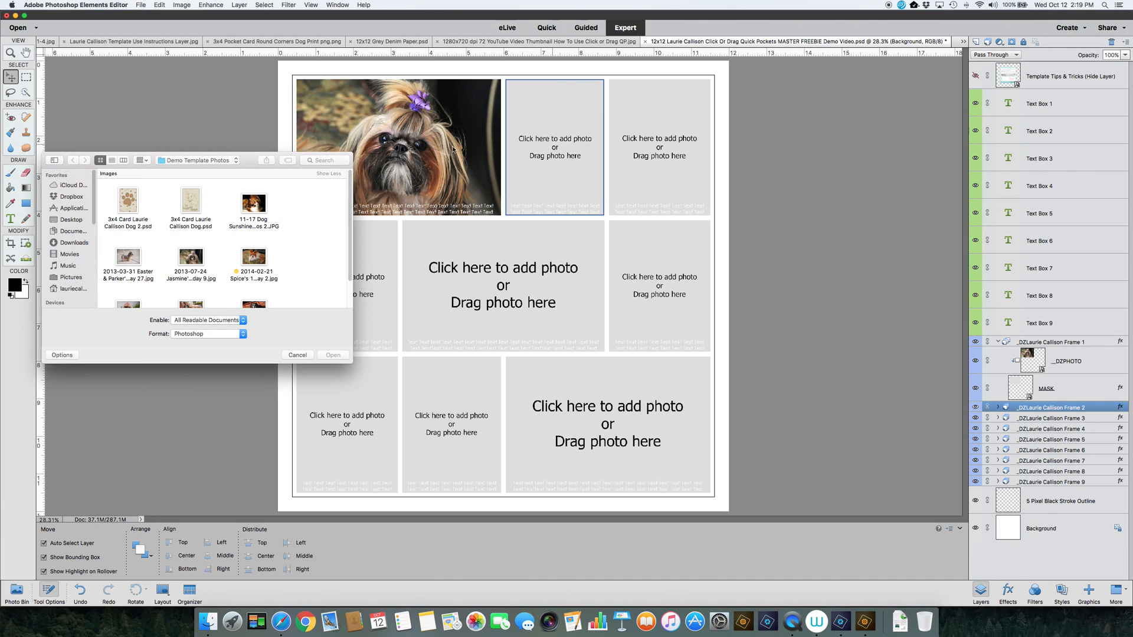
pyautogui.click(192, 203)
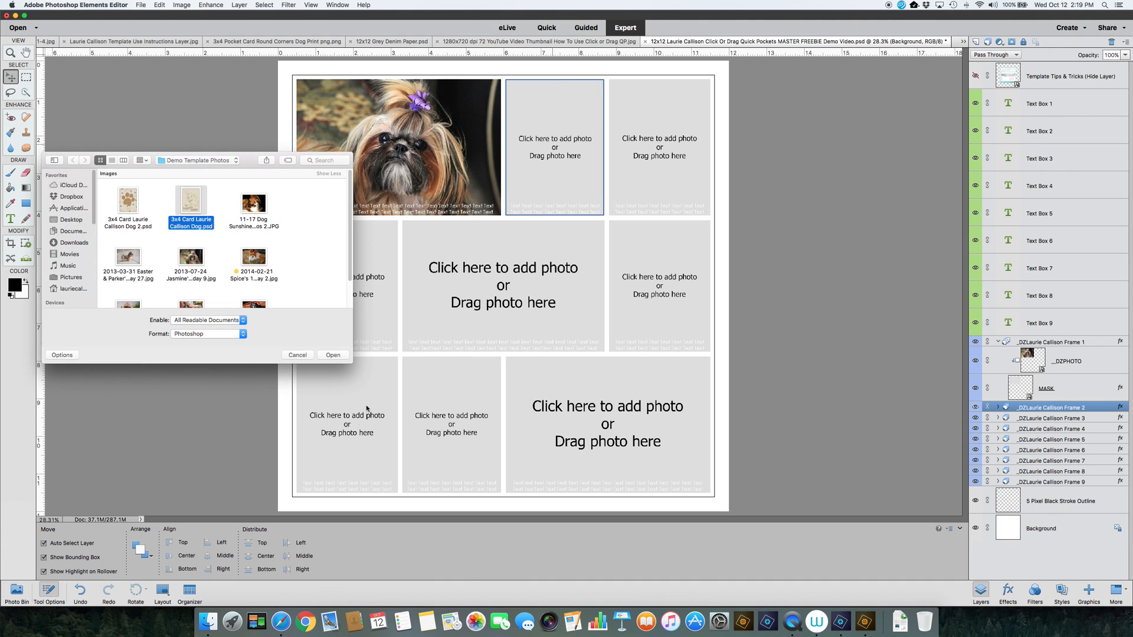
pyautogui.click(333, 355)
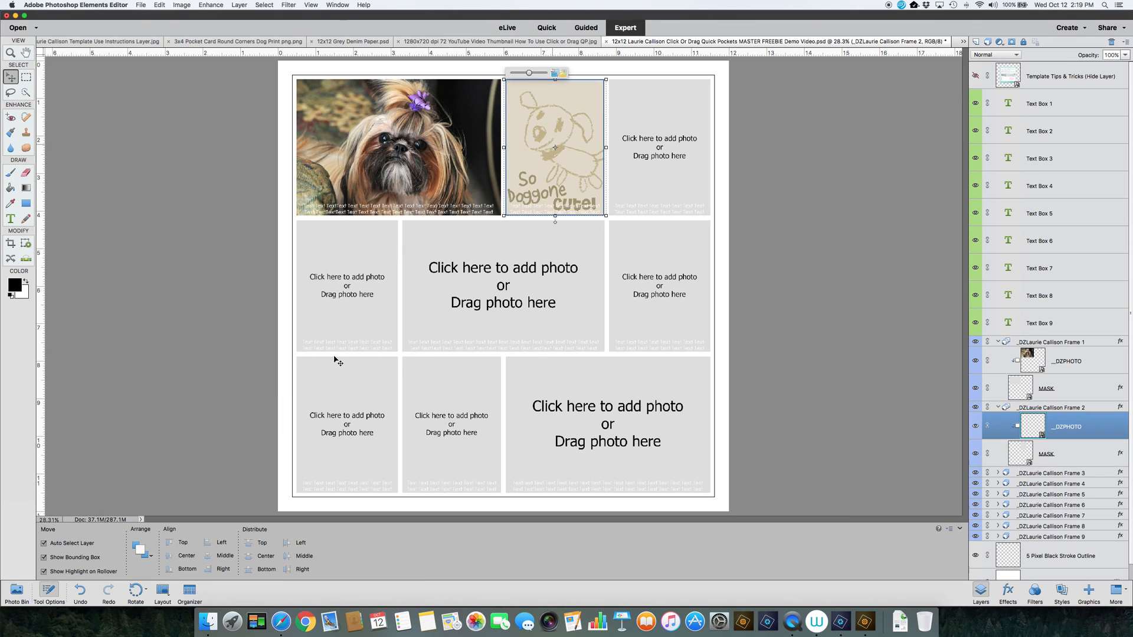
pyautogui.click(789, 164)
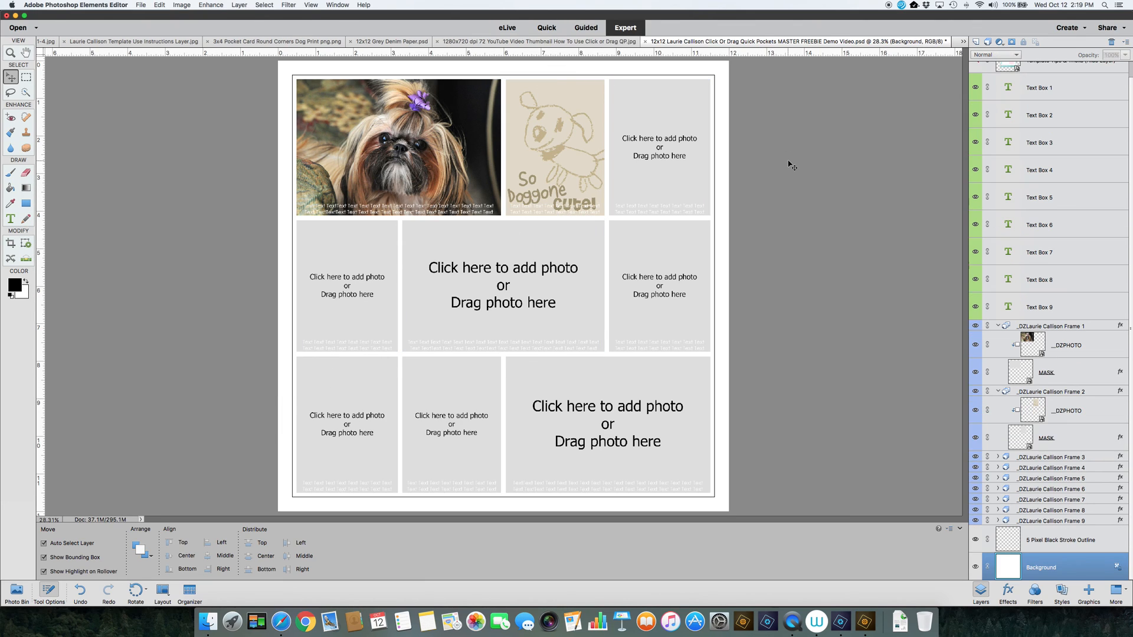
# Fill frames 3 to 6 from the open files with the red-and-white dog, standing dog, lying puppy, and black-and-tan dog photos, in that order.
pyautogui.click(16, 590)
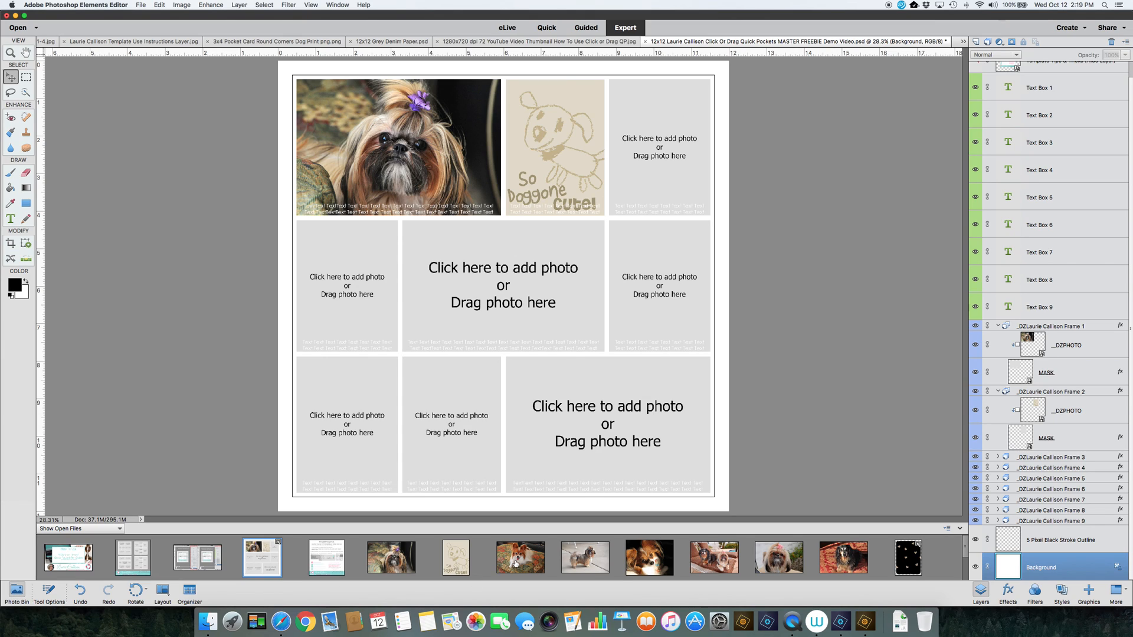
pyautogui.moveTo(516, 564); pyautogui.dragTo(661, 135)
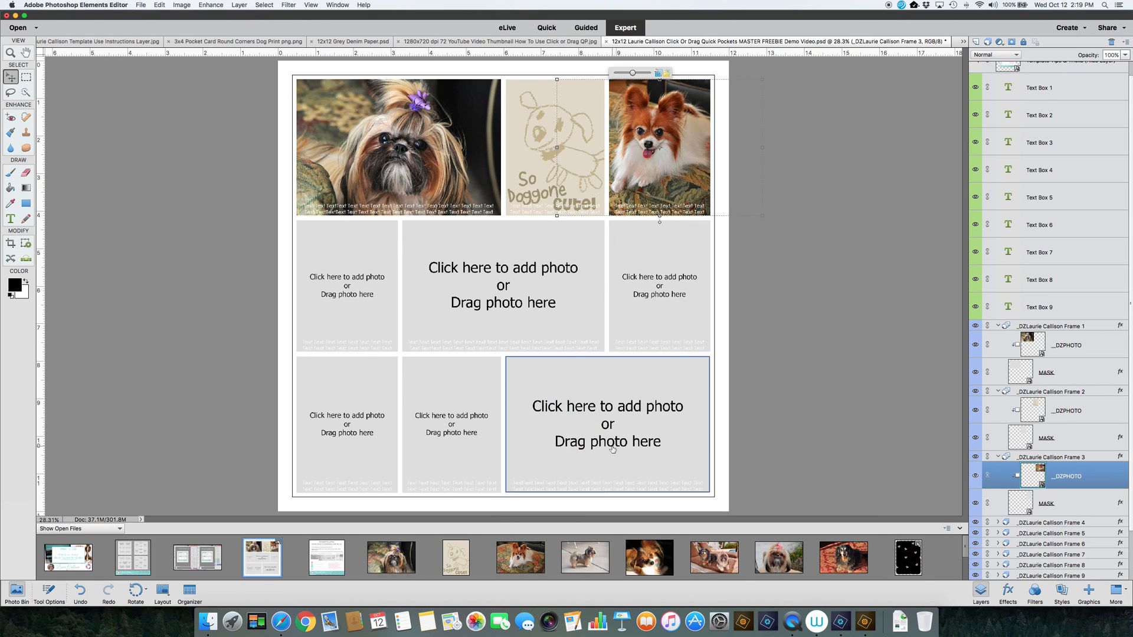
pyautogui.moveTo(587, 557); pyautogui.dragTo(353, 300)
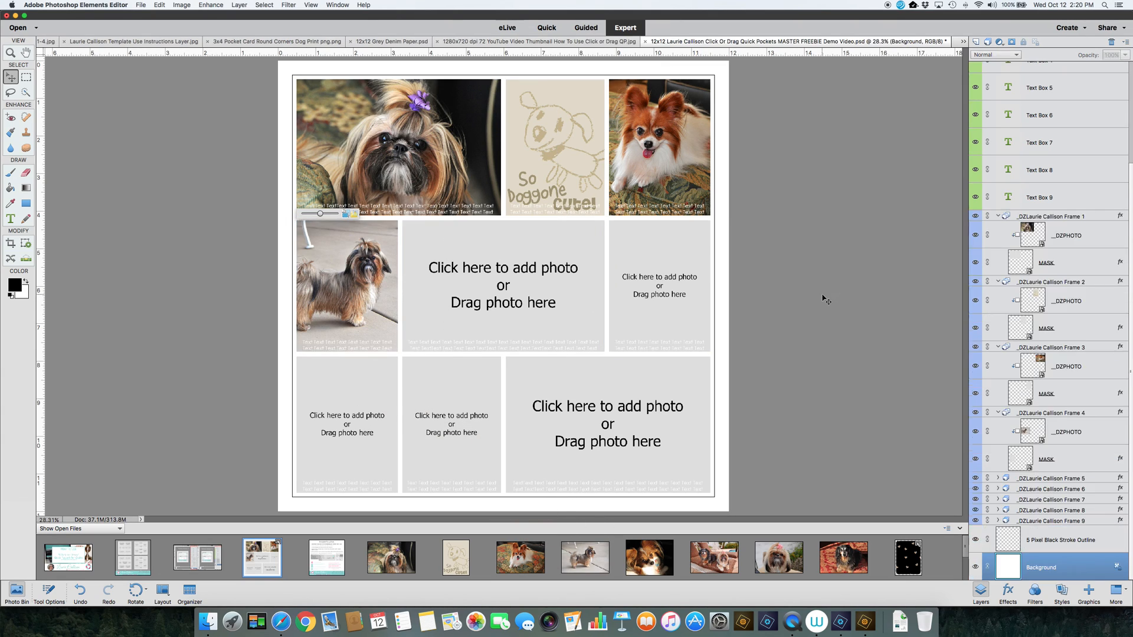
pyautogui.moveTo(647, 559); pyautogui.dragTo(503, 268)
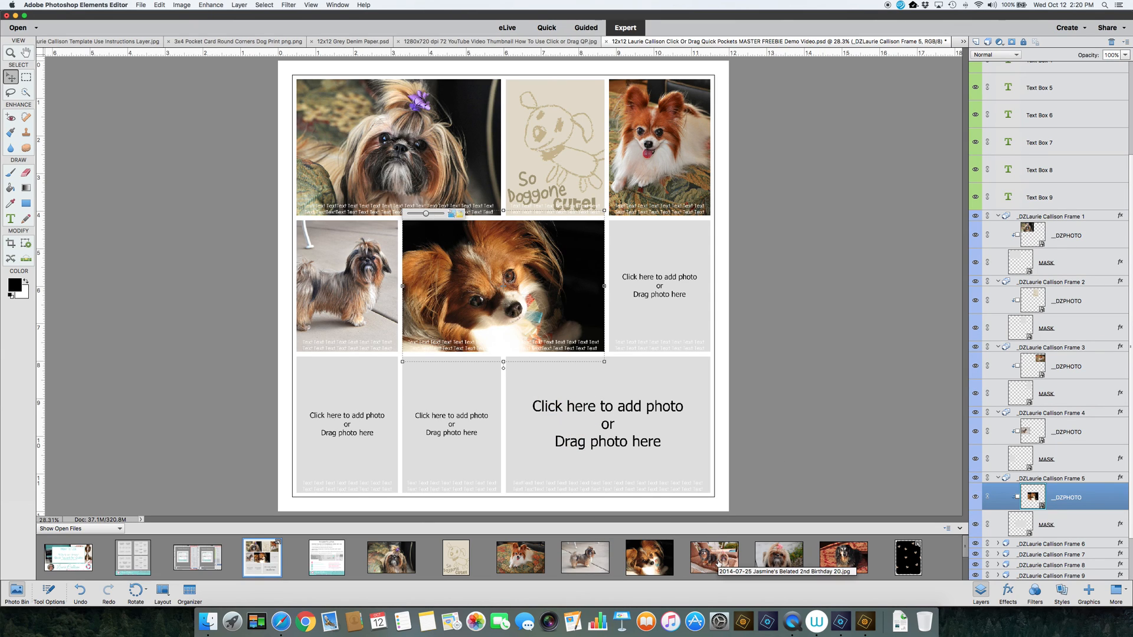
pyautogui.moveTo(715, 561); pyautogui.dragTo(664, 288)
pyautogui.click(761, 296)
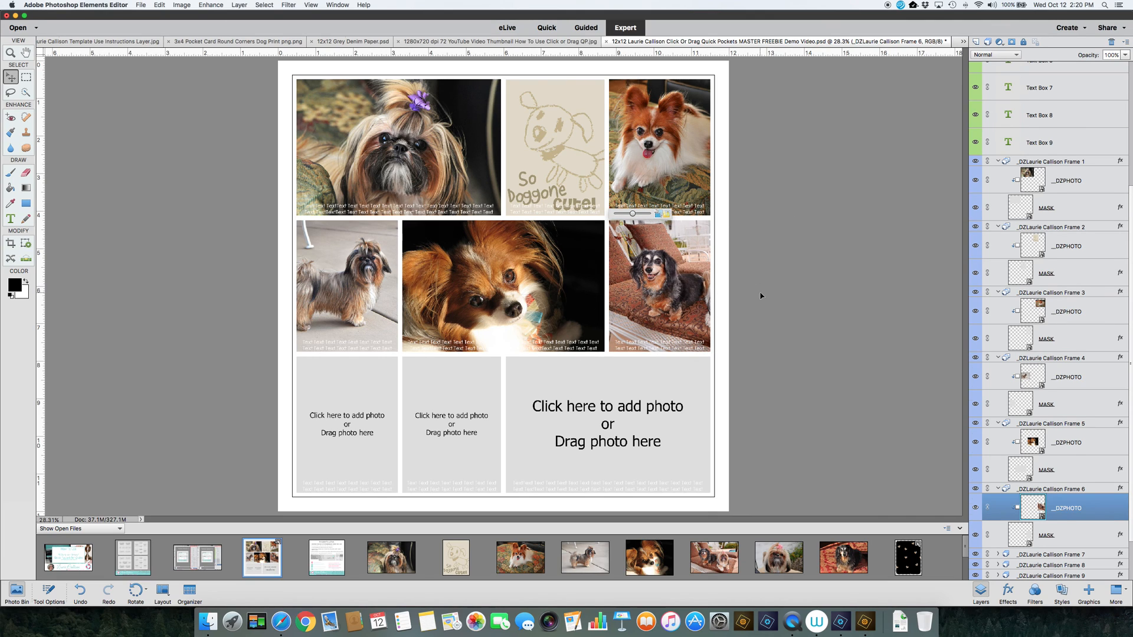
# Place the open photo of the dog with the pink bow in frame 7 and the dog on red fabric in frame 9.
pyautogui.moveTo(783, 561); pyautogui.dragTo(347, 417)
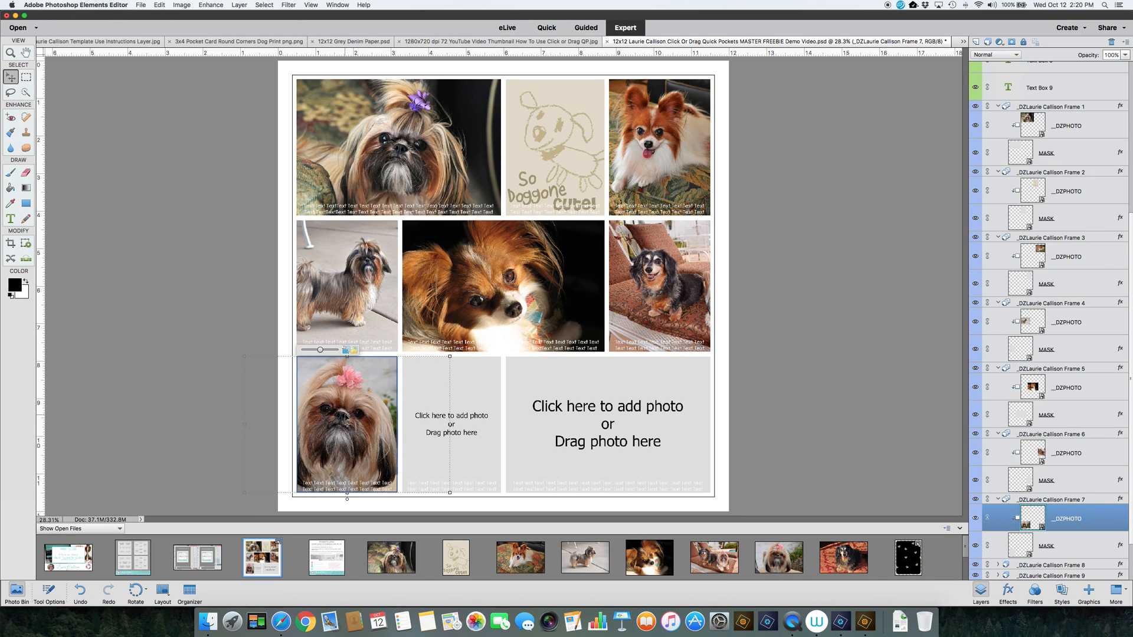
pyautogui.click(822, 475)
pyautogui.moveTo(846, 564); pyautogui.dragTo(626, 435)
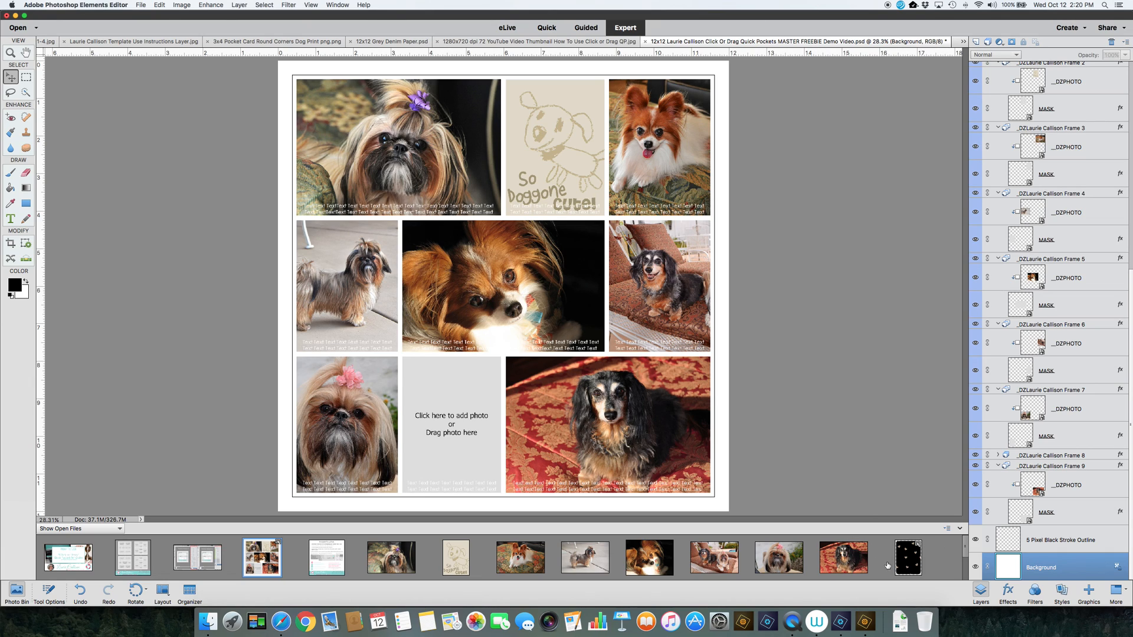
# Check the rounded corners of the 3x4 Dog Print pocket card, place it in frame 8 of the template, and enlarge it to 105.70%.
pyautogui.click(907, 560)
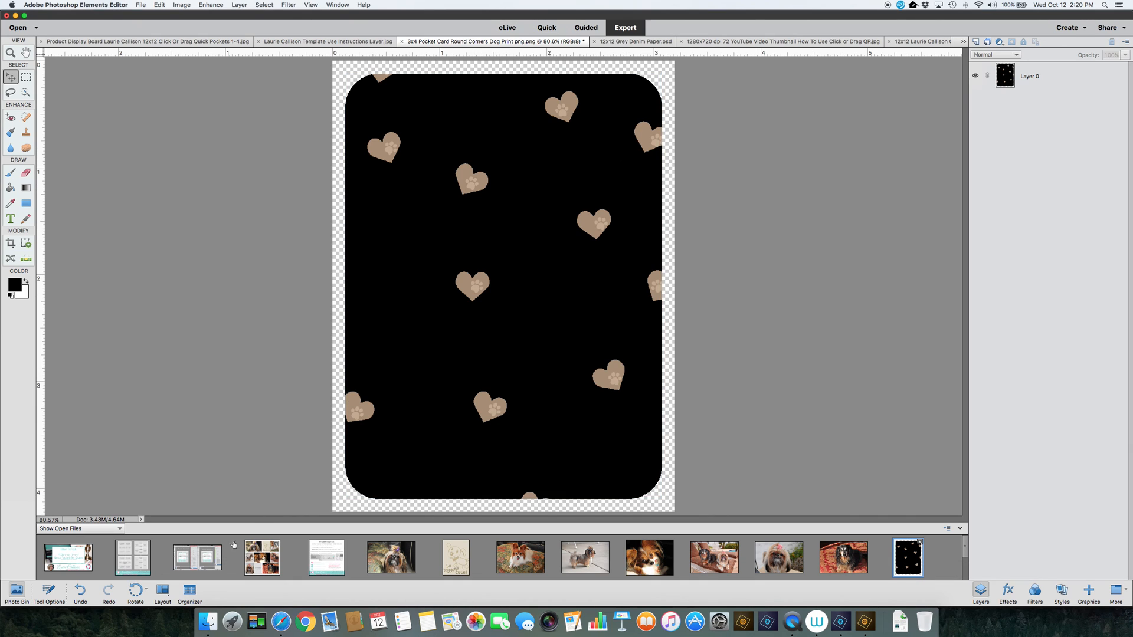
pyautogui.click(264, 567)
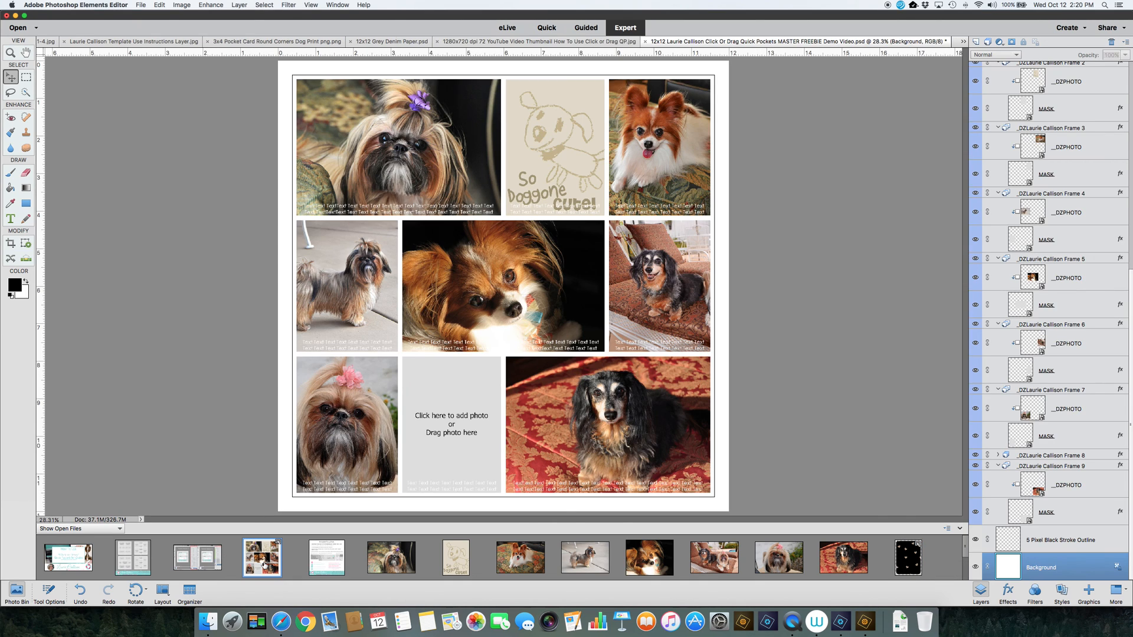
pyautogui.moveTo(906, 558); pyautogui.dragTo(447, 409)
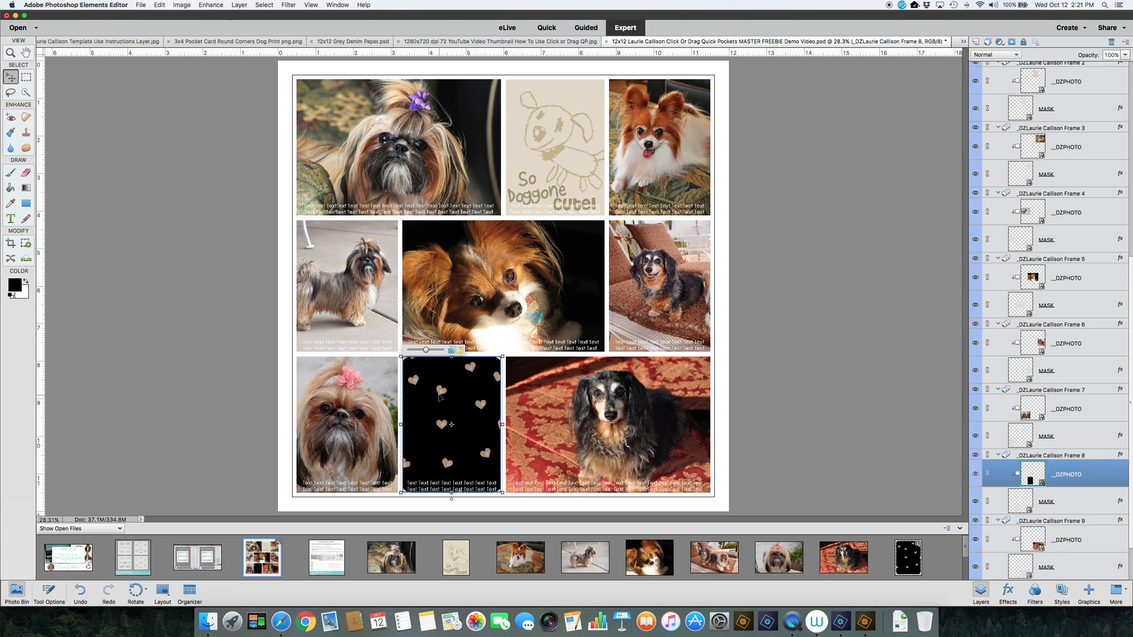
pyautogui.moveTo(426, 350); pyautogui.dragTo(429, 350)
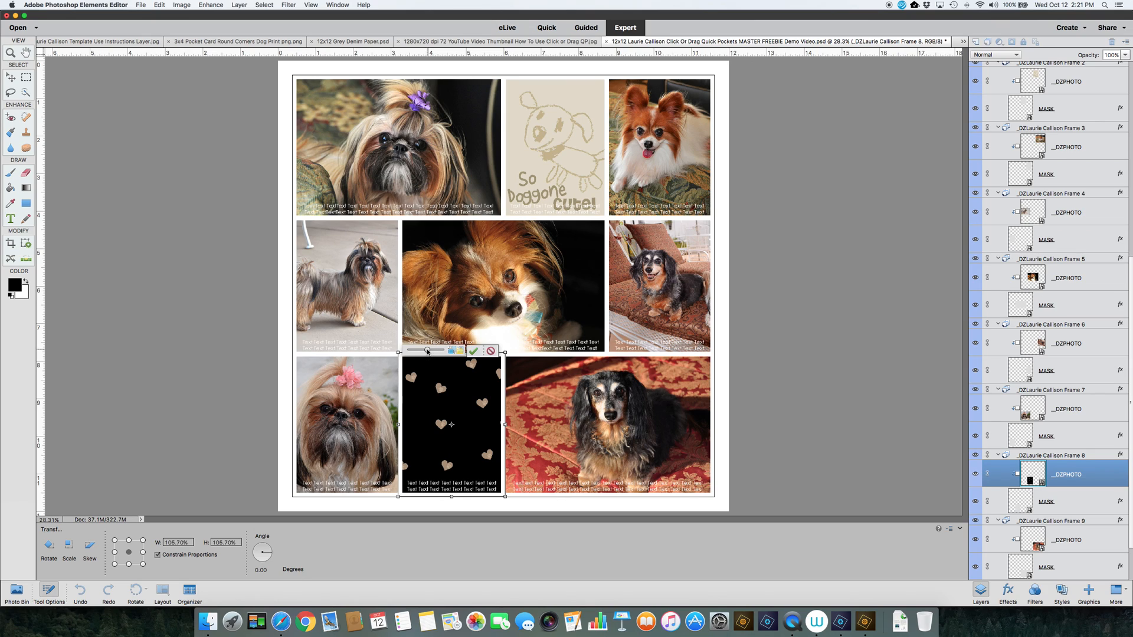
pyautogui.click(474, 351)
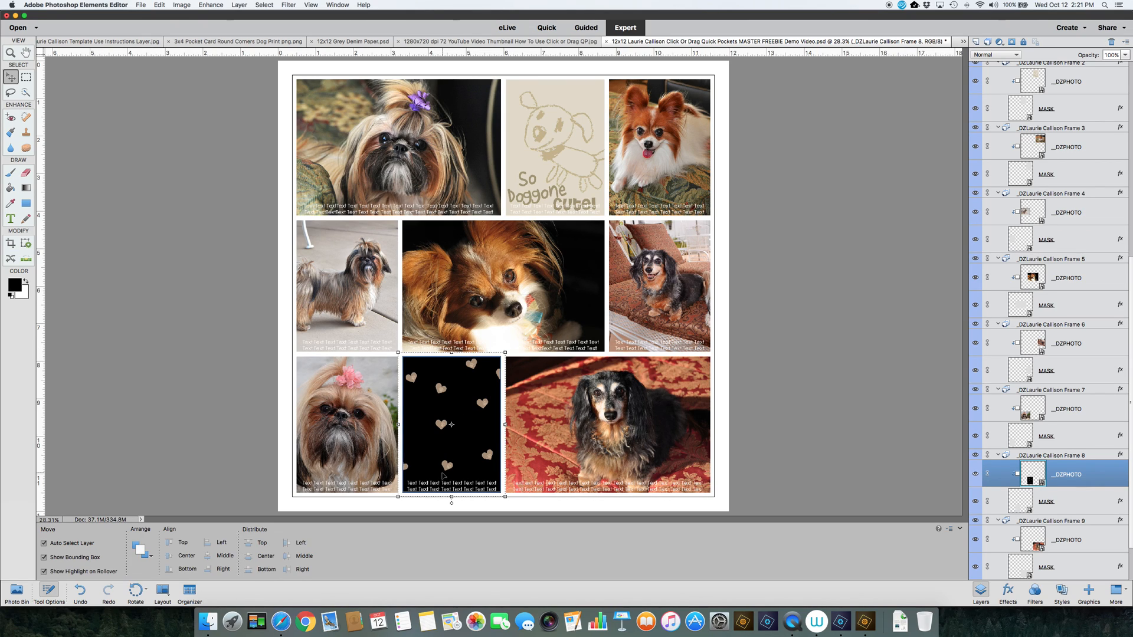
pyautogui.click(779, 397)
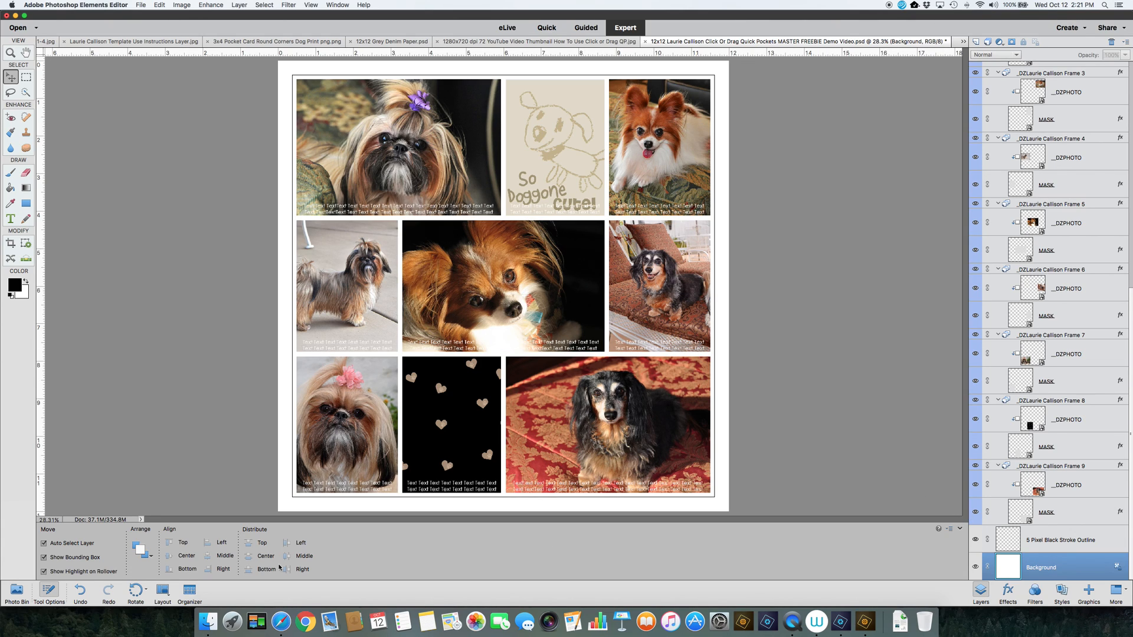
# Add the open 12x12 Grey Denim Paper to the page directly above the Background layer as the layout's backdrop.
pyautogui.click(17, 590)
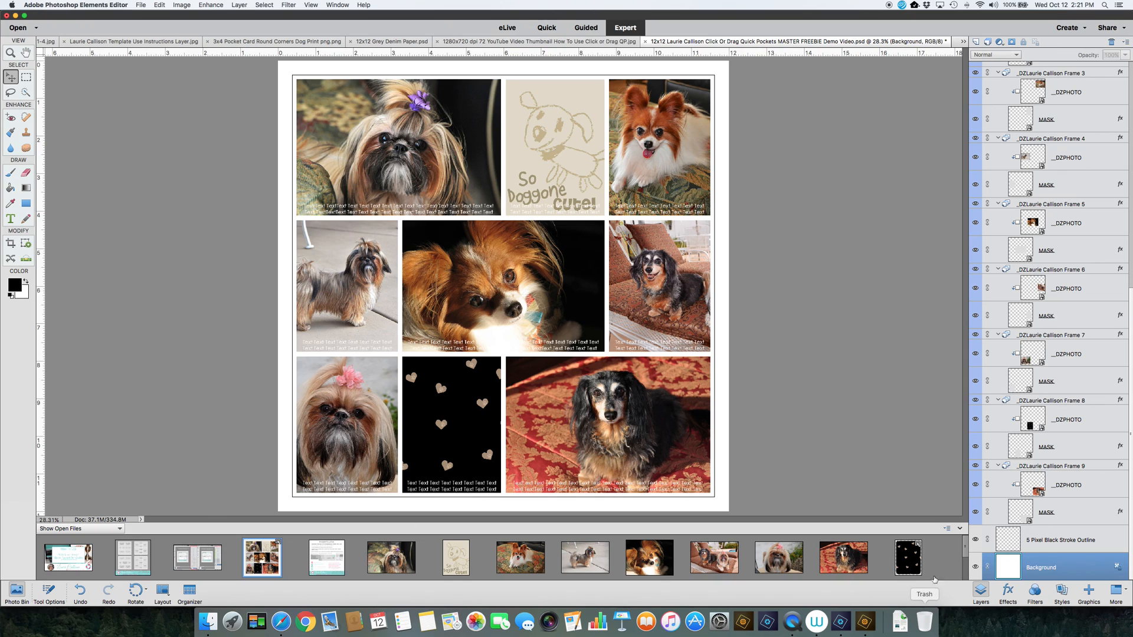
pyautogui.moveTo(965, 548); pyautogui.dragTo(965, 582)
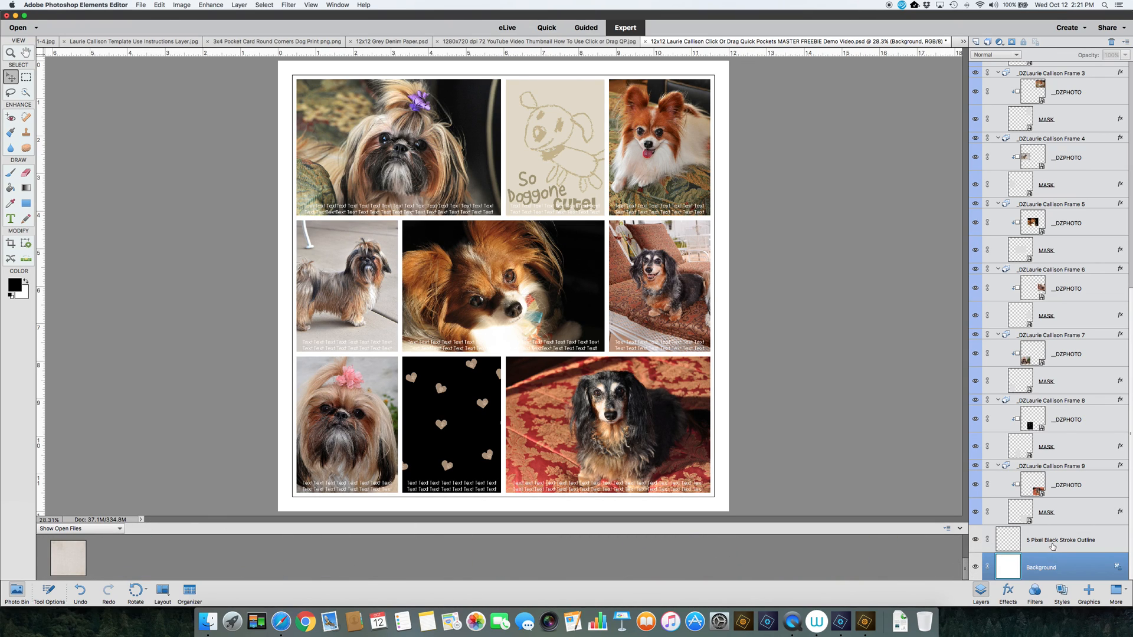
pyautogui.click(1053, 566)
pyautogui.moveTo(70, 556); pyautogui.dragTo(286, 408)
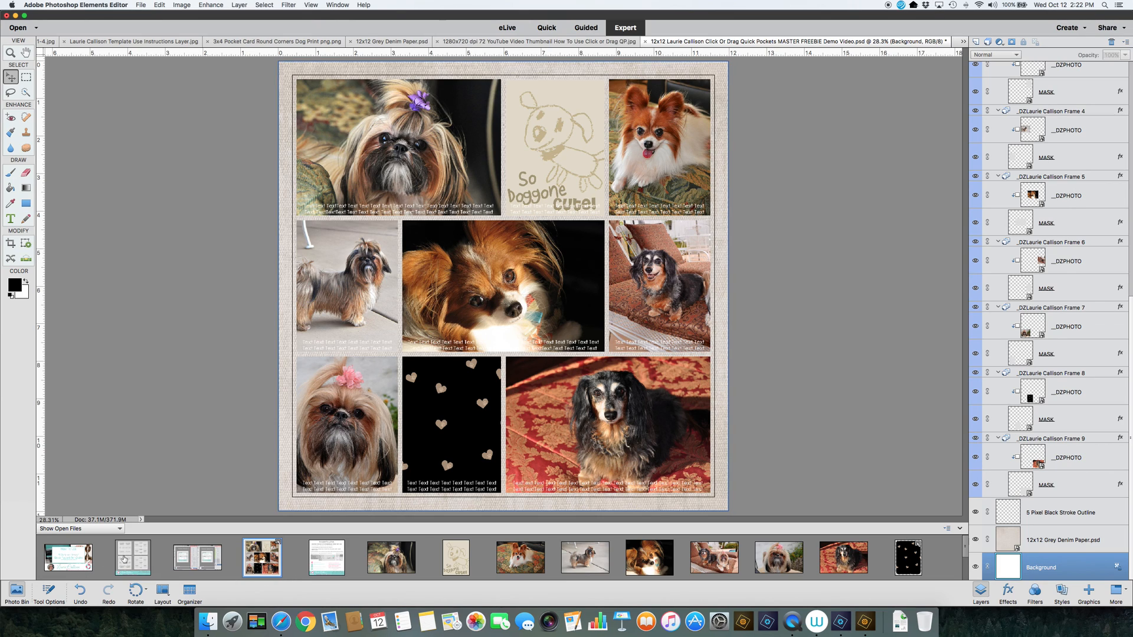
# Switch to Safari and open the Contact page of the template shop's website to view its contact form.
pyautogui.click(281, 622)
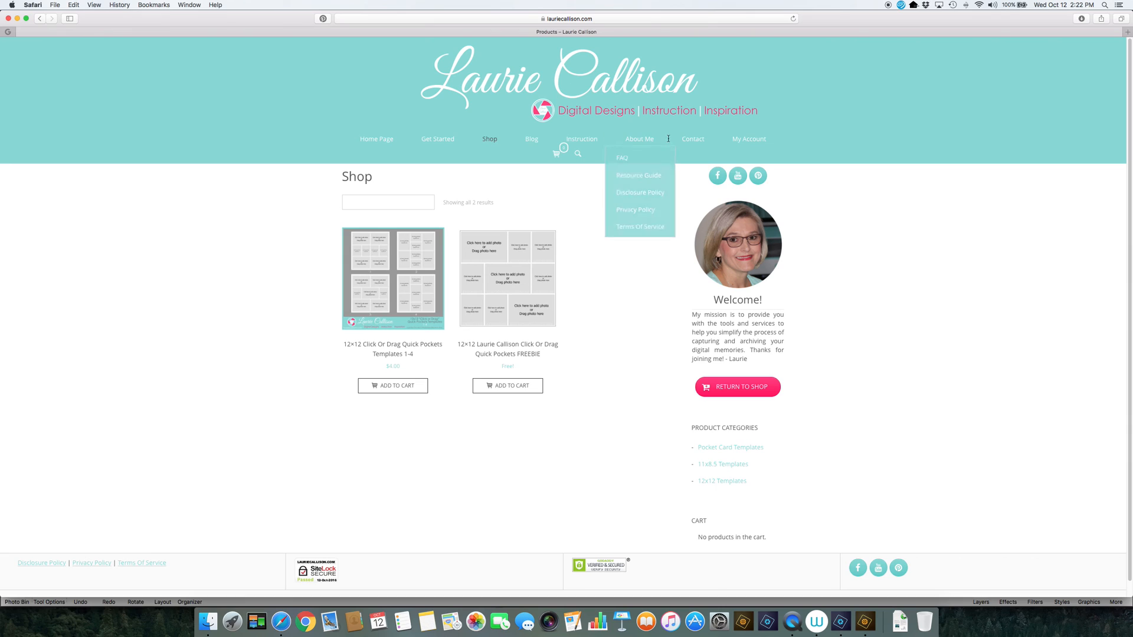
pyautogui.click(693, 140)
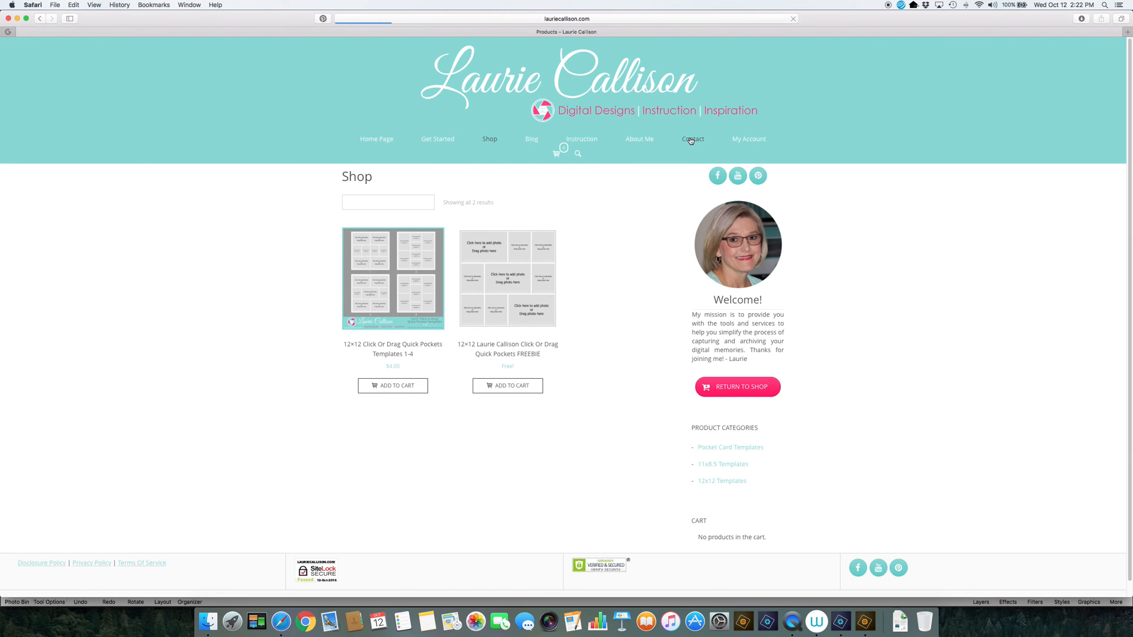
pyautogui.click(691, 141)
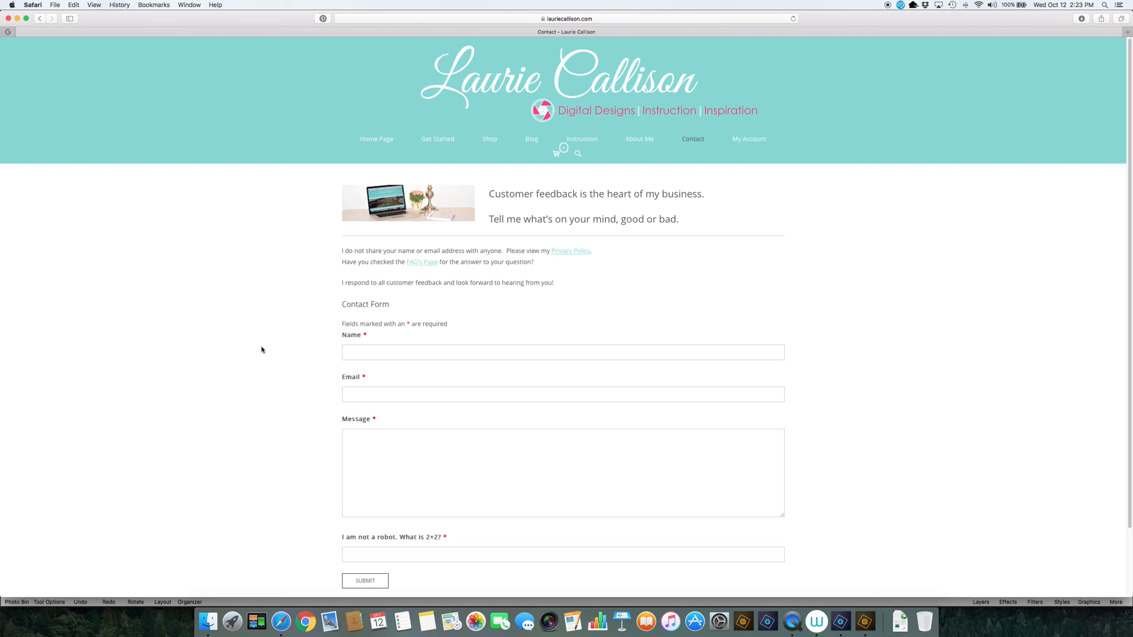
pyautogui.click(792, 621)
pyautogui.rightClick(792, 621)
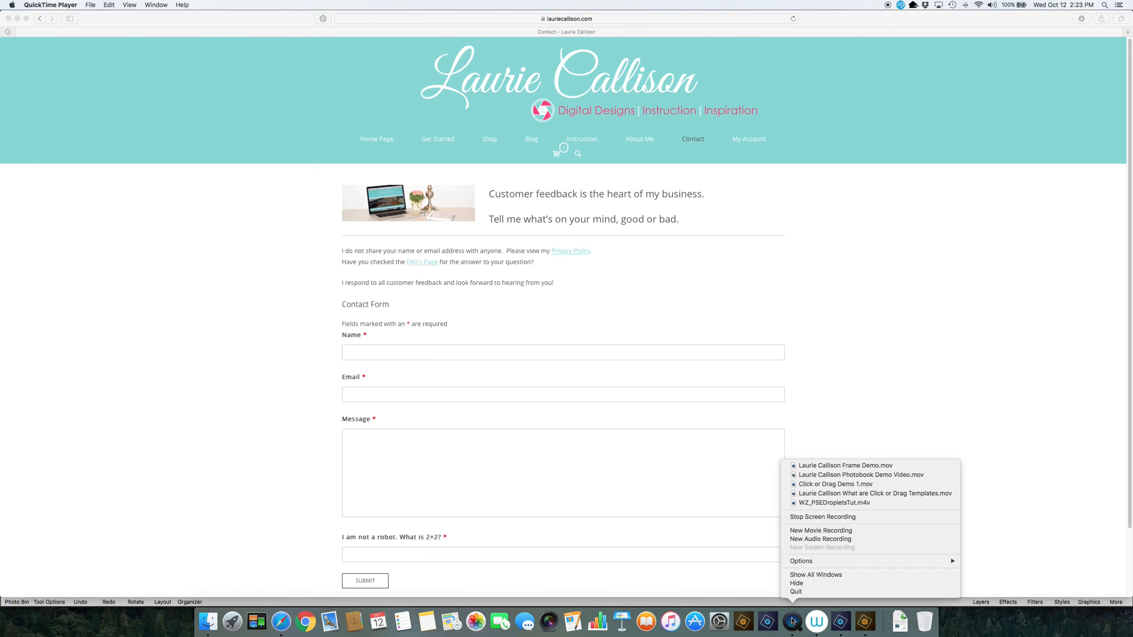